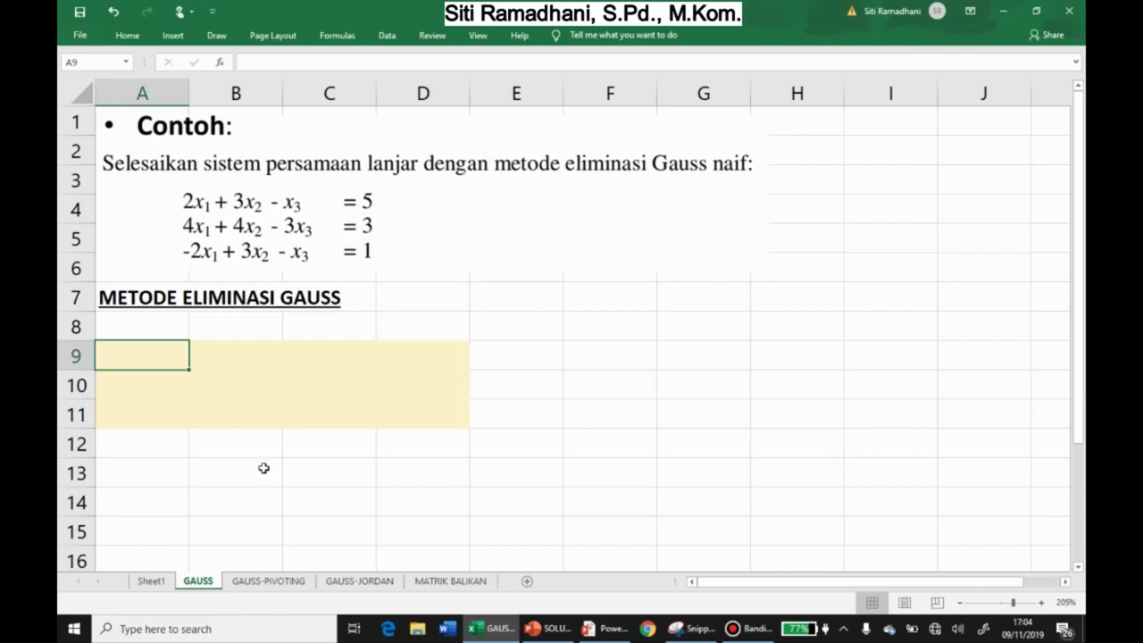
# Enter the x1 coefficients 2, 4 and -2 in cells A9 to A11.
pyautogui.write('2')
pyautogui.press('Return')
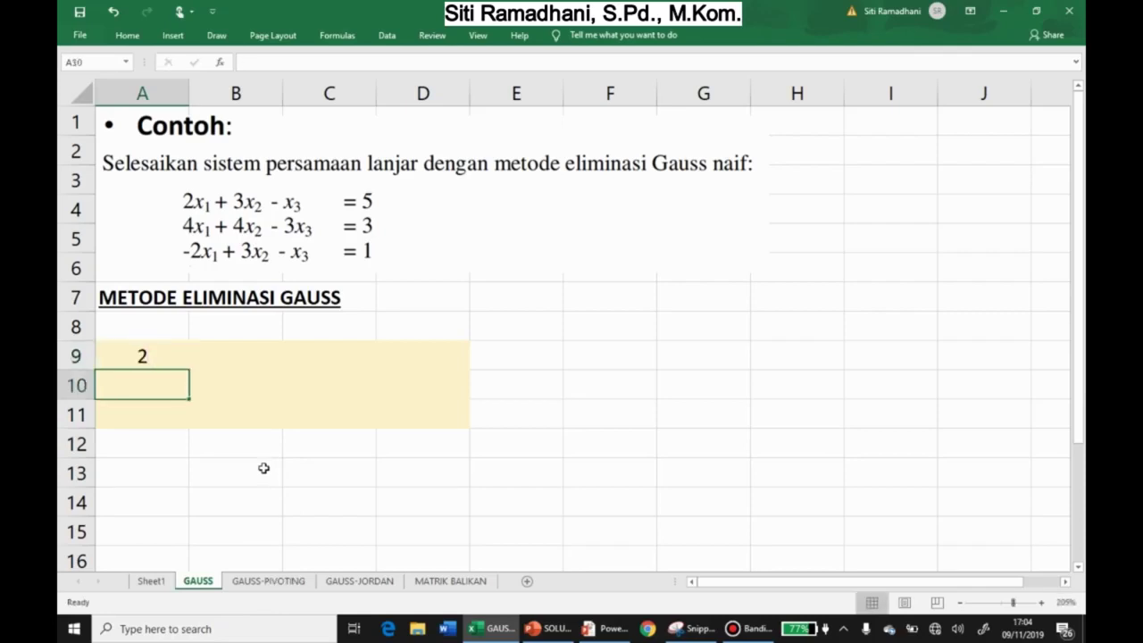
pyautogui.write('4')
pyautogui.press('Return')
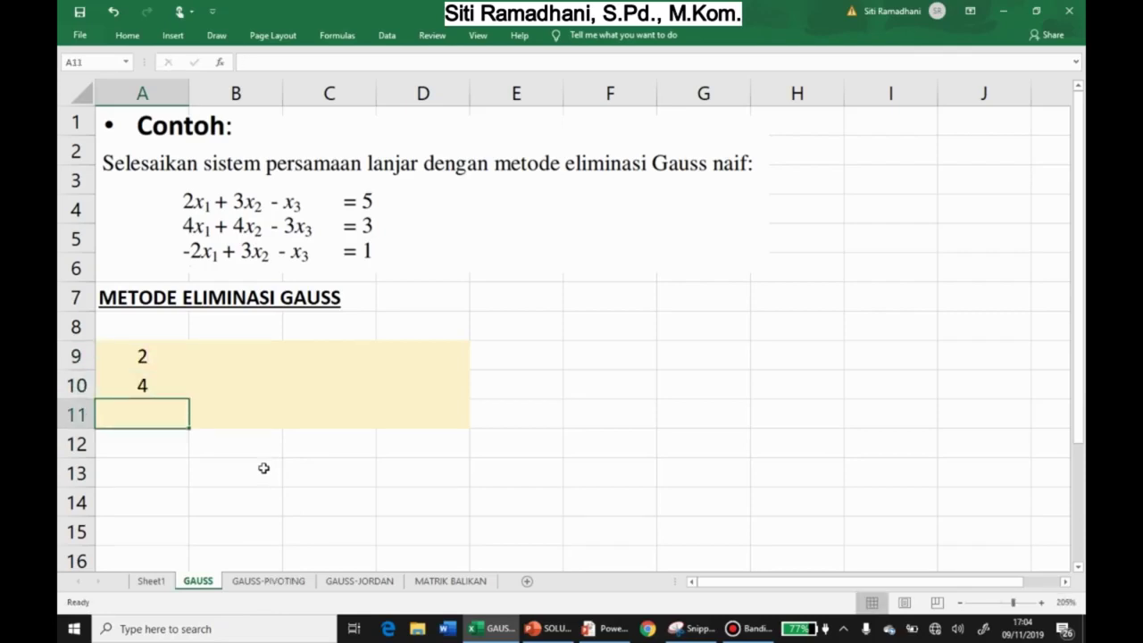
pyautogui.press('Up')
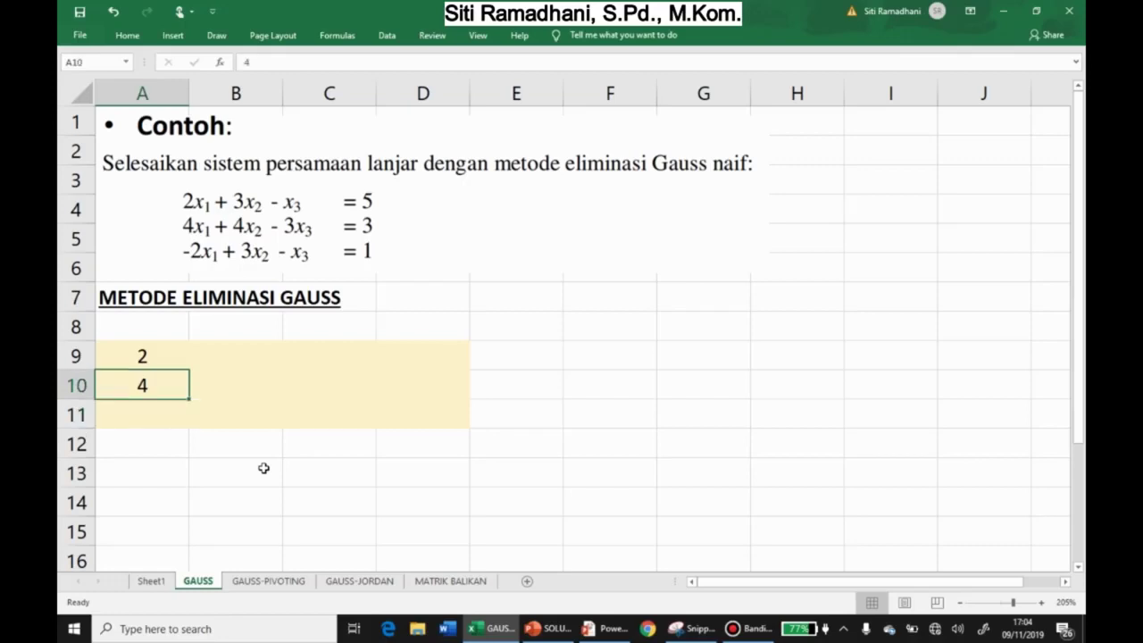
pyautogui.press('Down')
pyautogui.write('-2')
pyautogui.press('Tab')
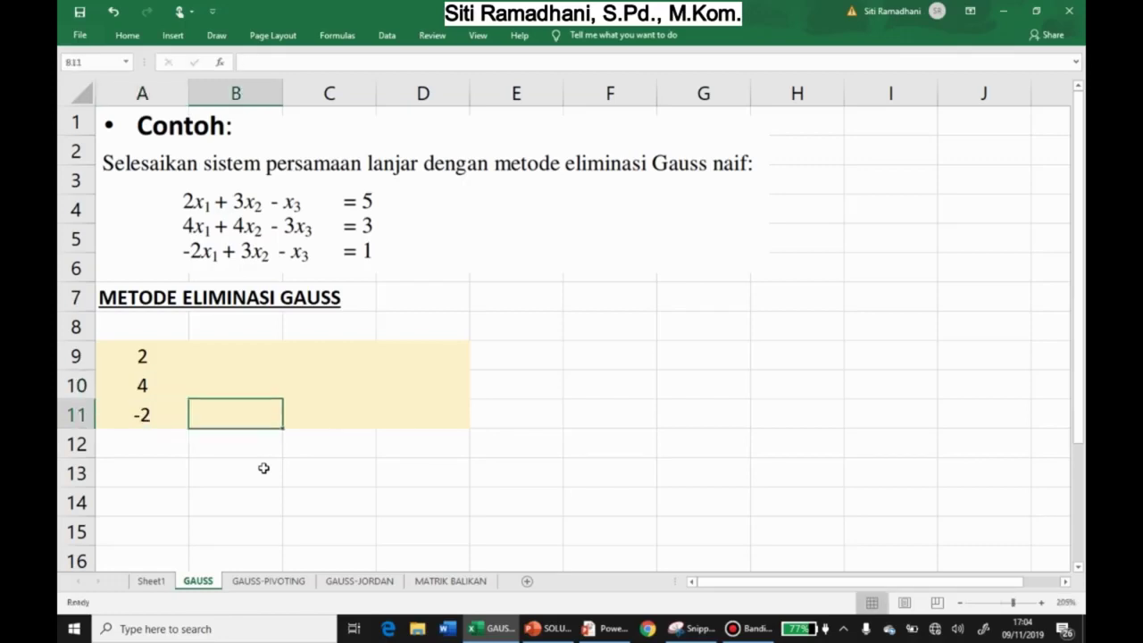
# Enter the x2 coefficients 3, 4 and 3 in cells B9 to B11.
pyautogui.press('Up')
pyautogui.press('Up')
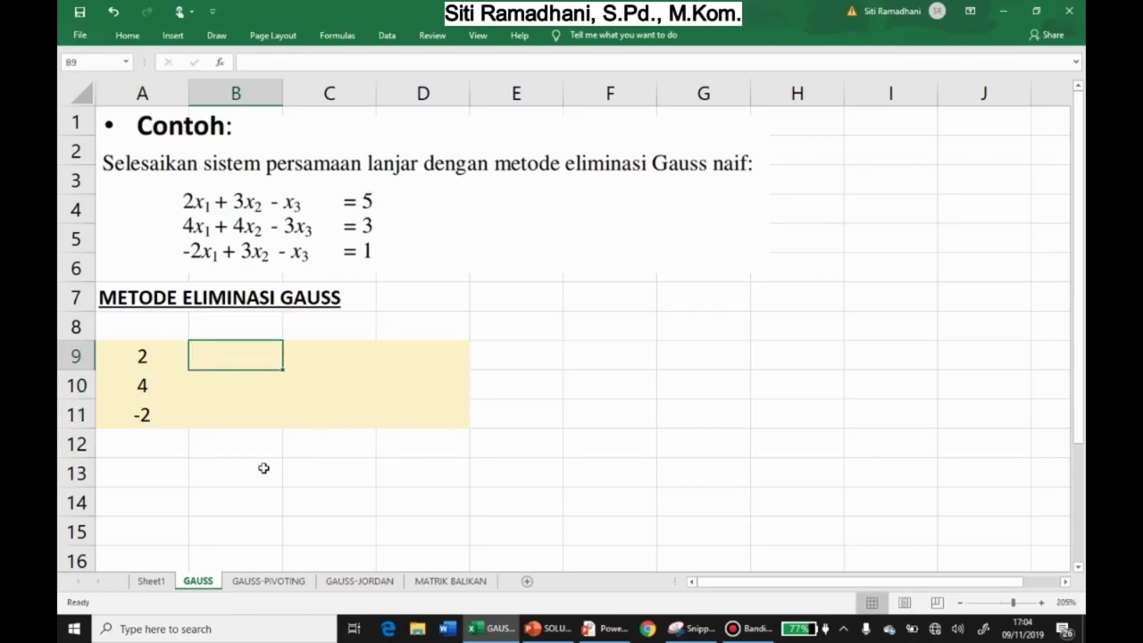
pyautogui.write('3')
pyautogui.press('Return')
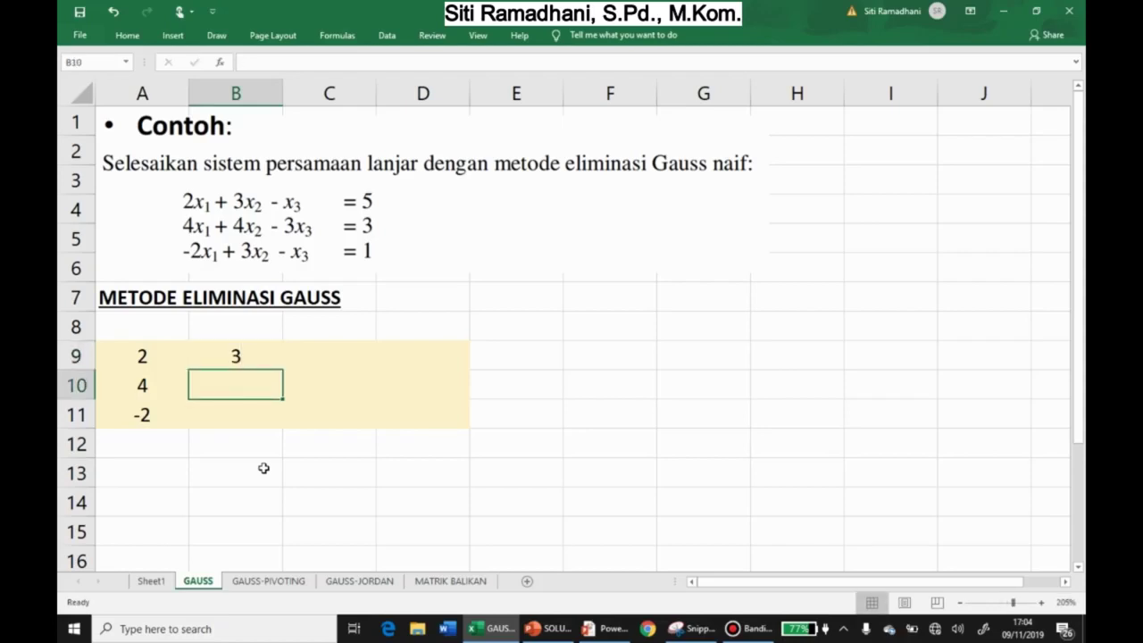
pyautogui.write('4')
pyautogui.press('Return')
pyautogui.write('3')
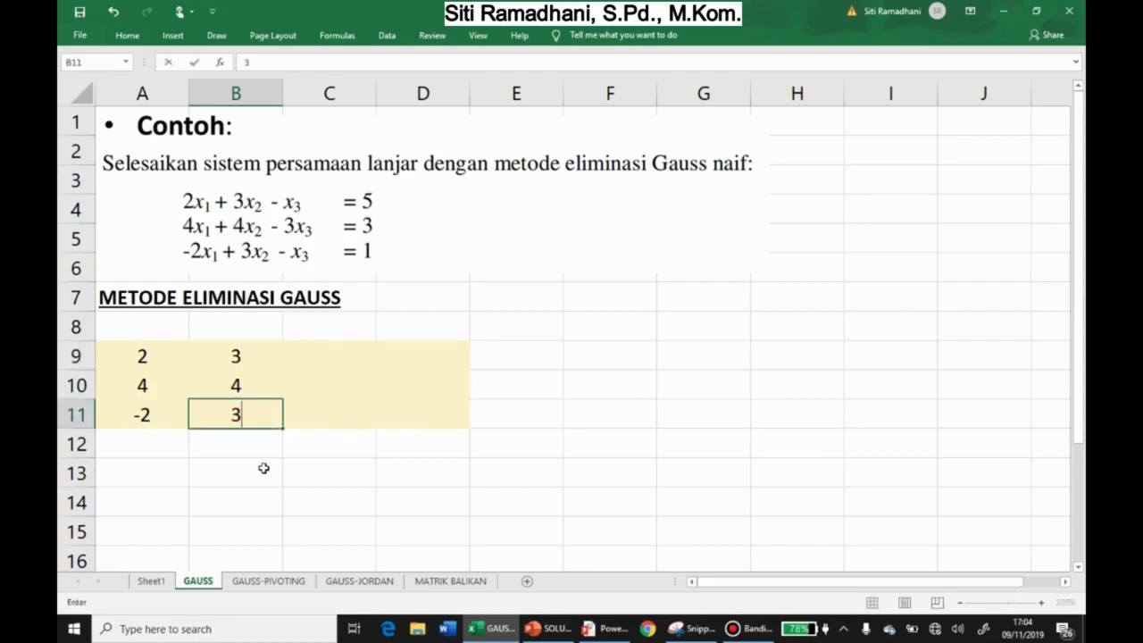
pyautogui.press('Tab')
# Enter the x3 coefficients -1, -3 and -1 in cells C9 to C11.
pyautogui.press('Up')
pyautogui.press('Up')
pyautogui.press('F2')
pyautogui.write('-1')
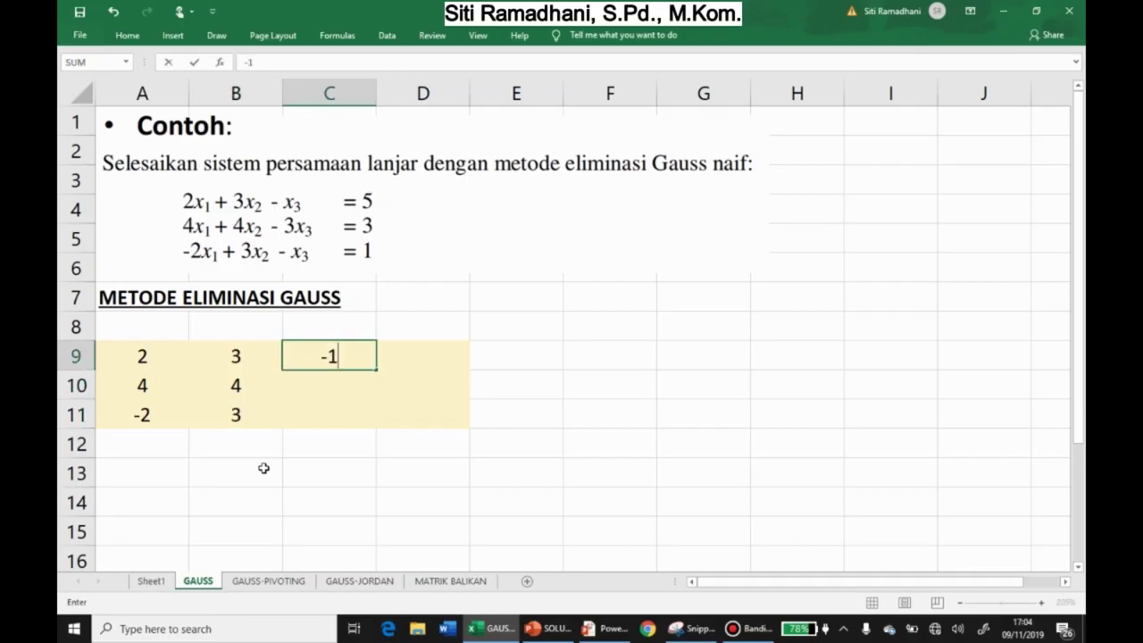
pyautogui.press('Return')
pyautogui.write('-3')
pyautogui.press('Return')
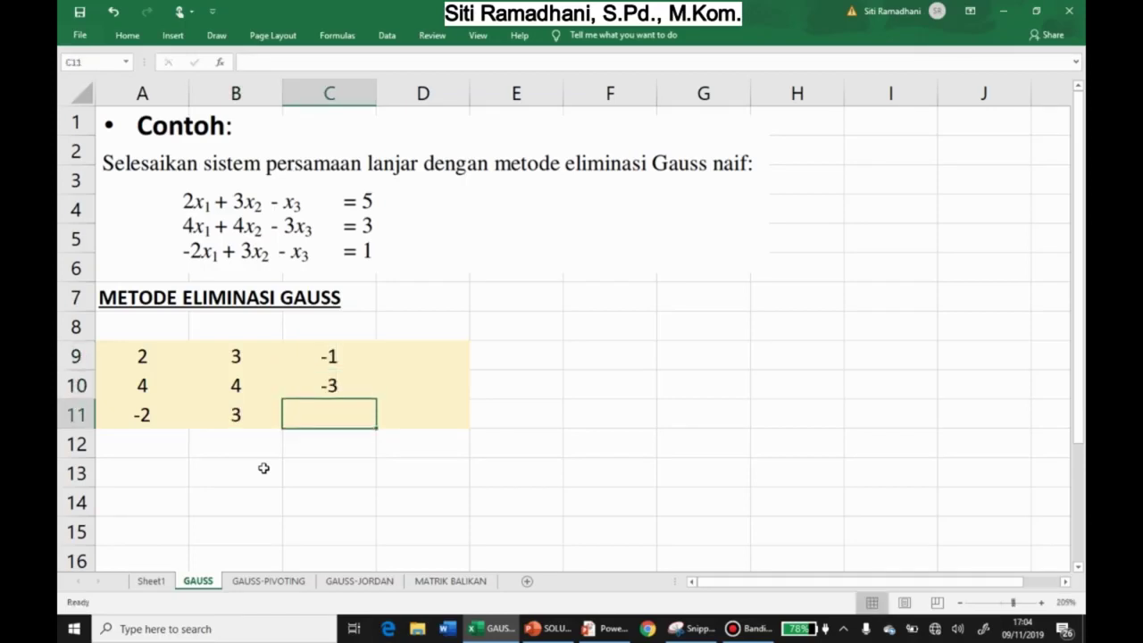
pyautogui.write('-1')
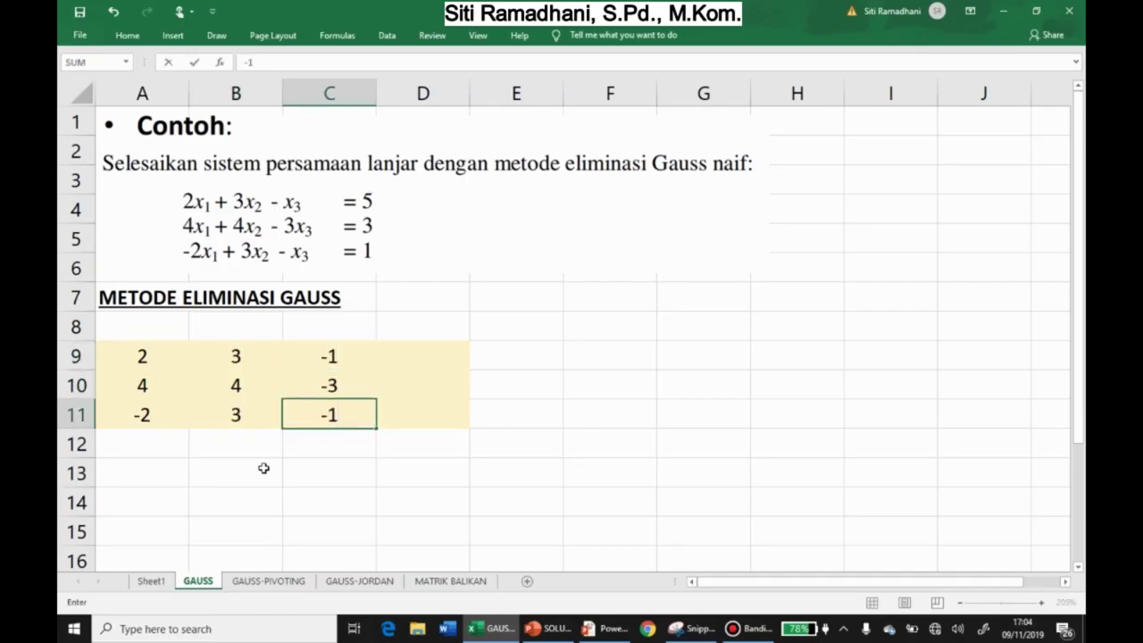
pyautogui.press('Tab')
# Enter the right-hand-side constants 5, 3 and 1 in cells D9 to D11.
pyautogui.press('Up')
pyautogui.press('Up')
pyautogui.write('5')
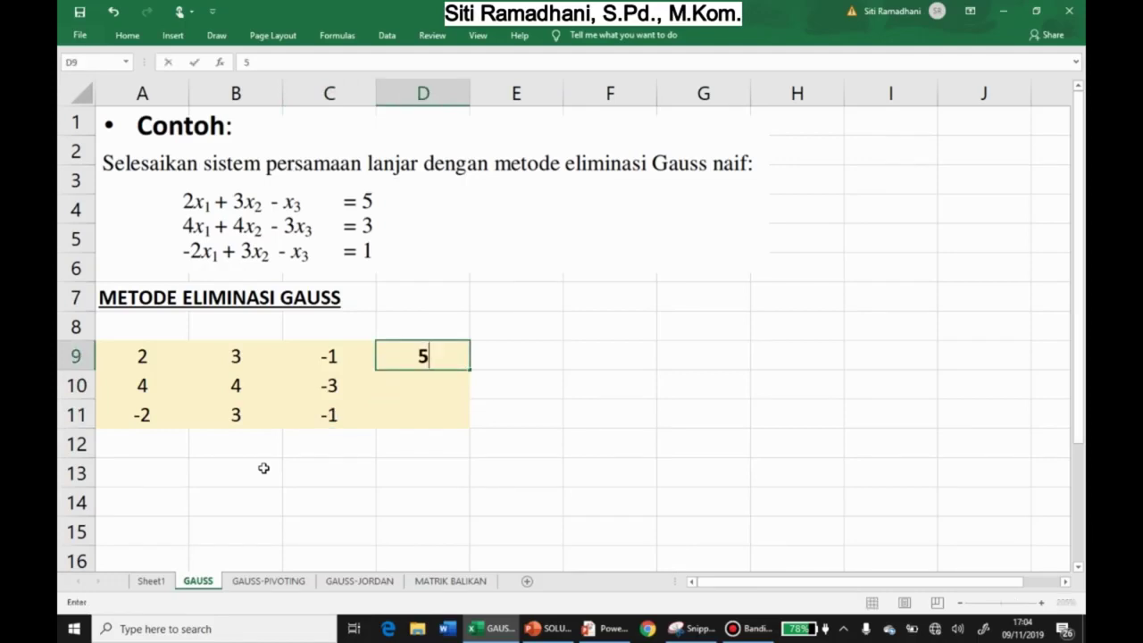
pyautogui.press('Return')
pyautogui.write('3')
pyautogui.press('Return')
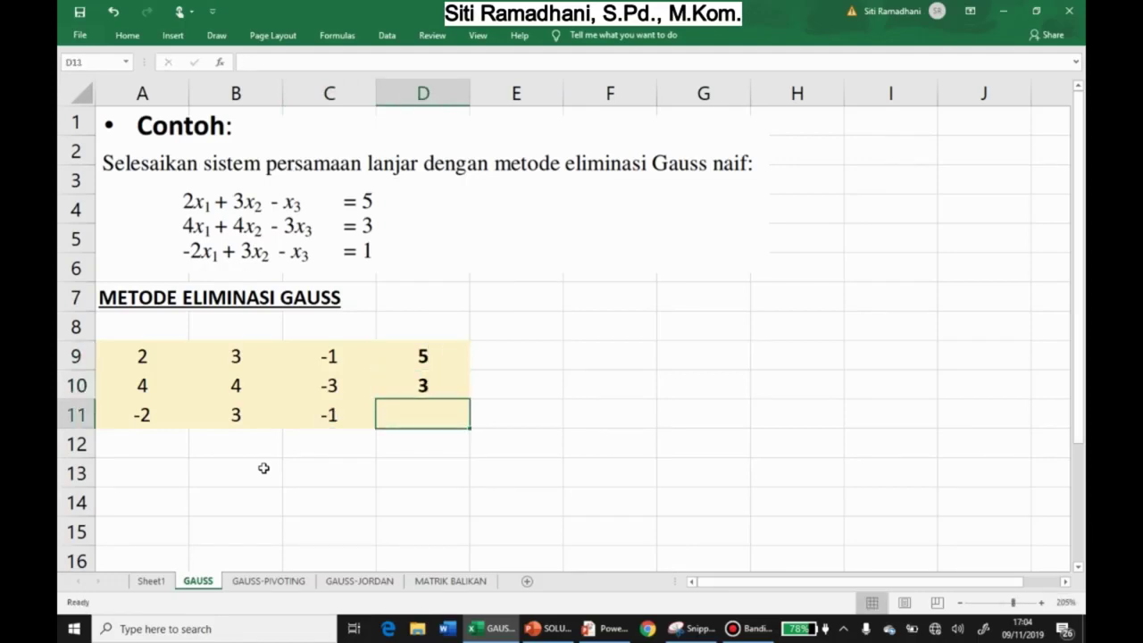
pyautogui.write('1')
pyautogui.press('Tab')
pyautogui.press('Up')
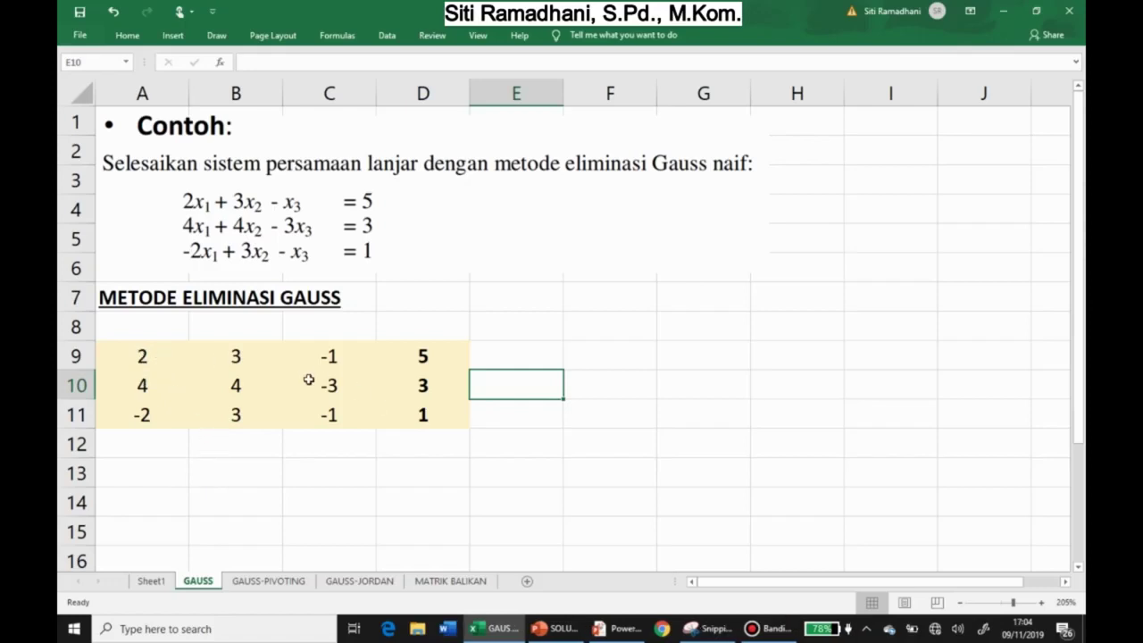
# Select the three entries below the matrix's main diagonal, A10, A11 and B11, together.
pyautogui.click(142, 386)
pyautogui.keyDown('ctrl'); pyautogui.click(145, 411); pyautogui.keyUp('ctrl')
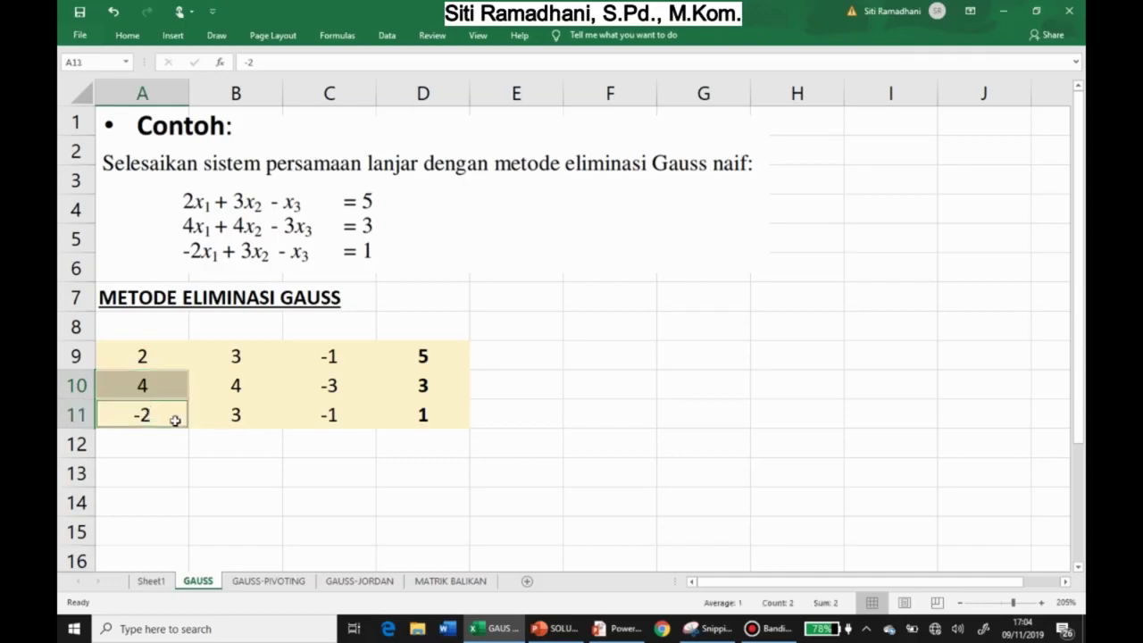
pyautogui.keyDown('ctrl'); pyautogui.click(242, 415); pyautogui.keyUp('ctrl')
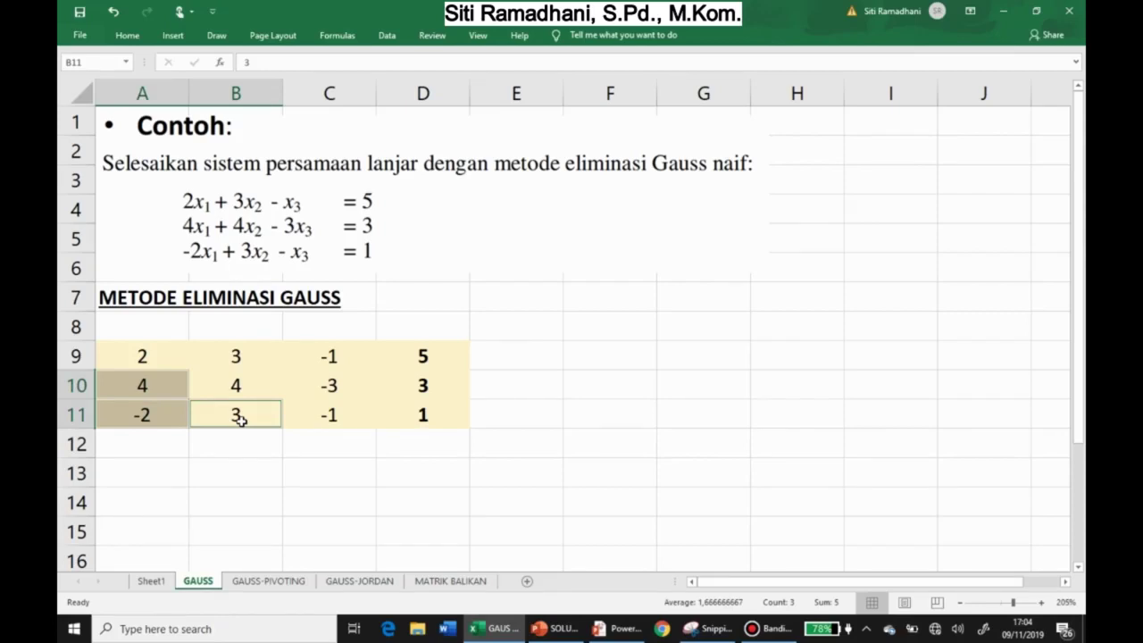
# Write the row operation R2-4/2*R1 in cell E10, beside the second matrix row.
pyautogui.click(507, 381)
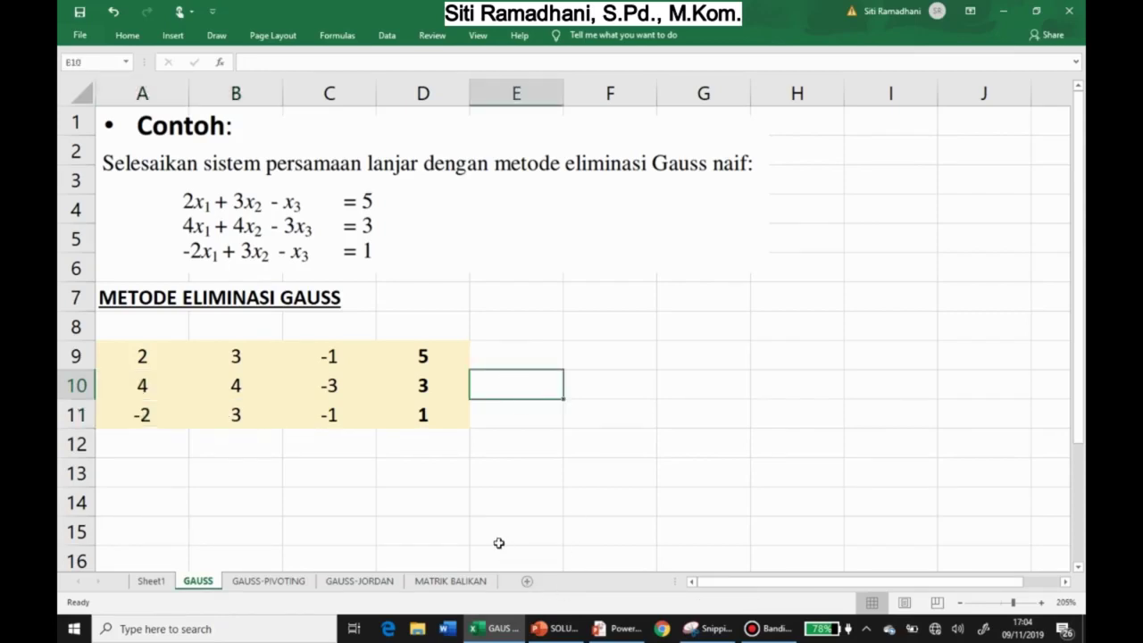
pyautogui.write('r2')
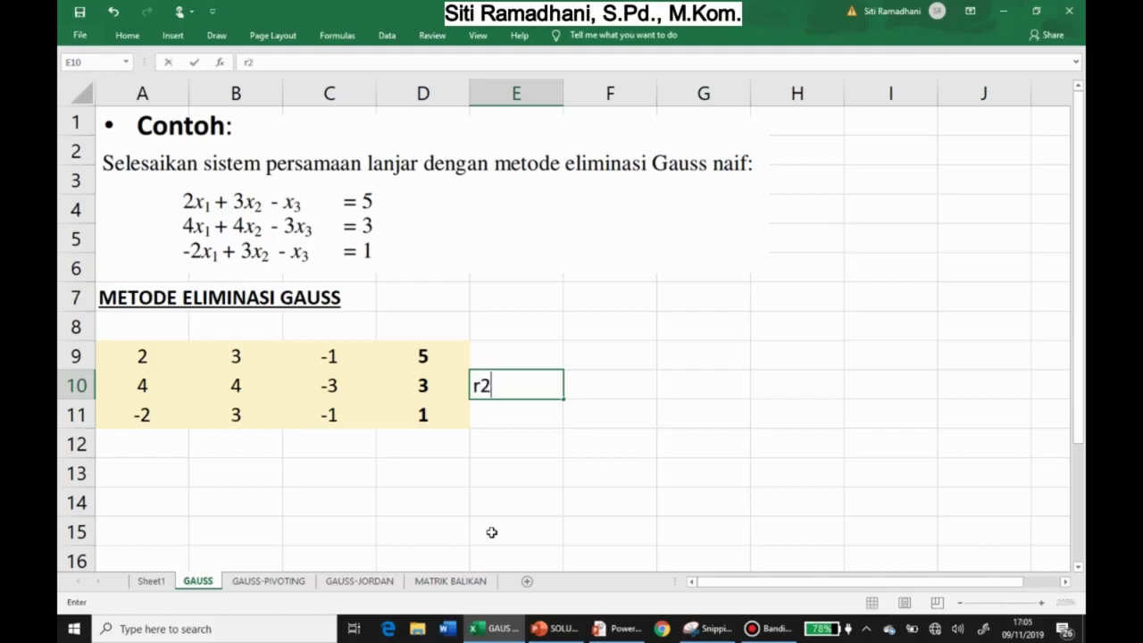
pyautogui.press('BackSpace')
pyautogui.press('BackSpace')
pyautogui.write('R2-4/2')
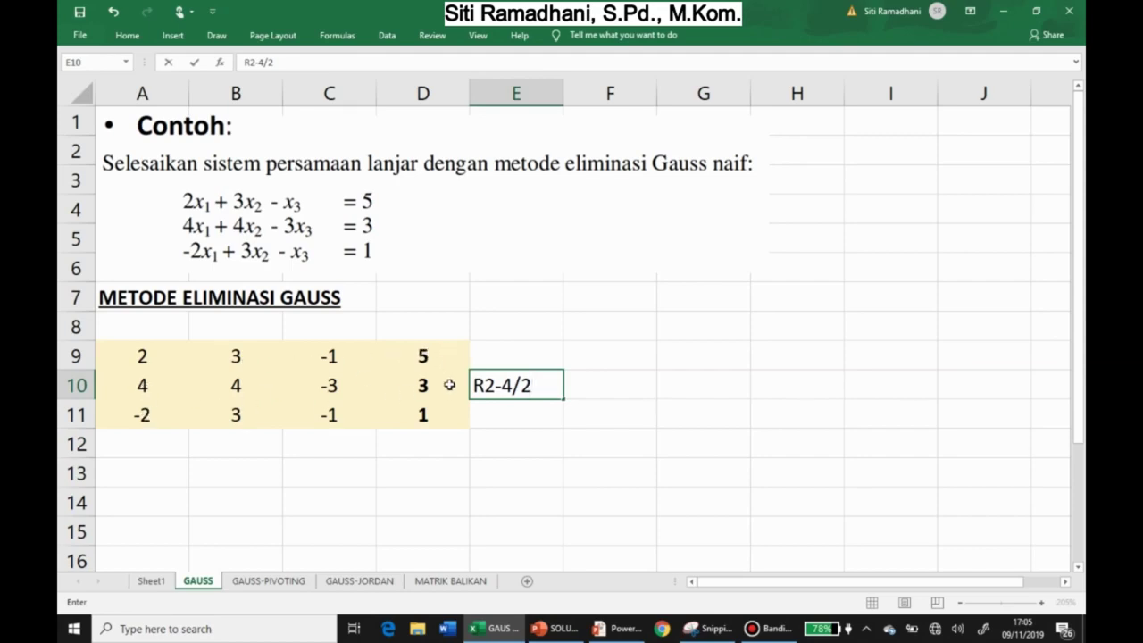
pyautogui.write('*R1')
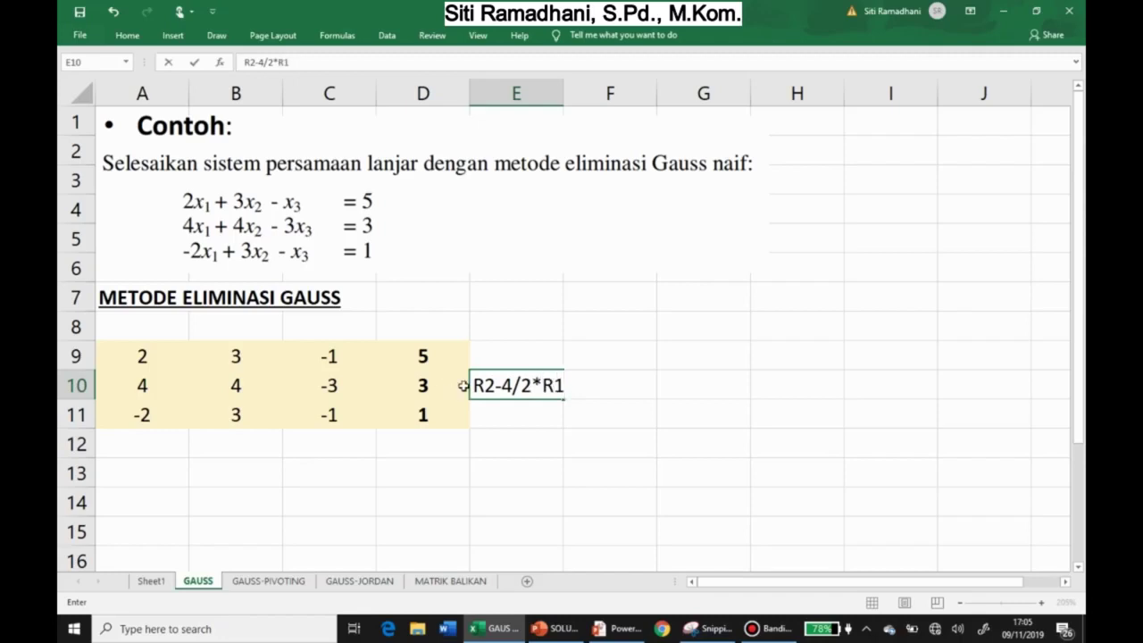
pyautogui.click(578, 415)
# Write the simplified row operation R2-2R1 in cell F10 and widen column E slightly to fit its text.
pyautogui.click(590, 387)
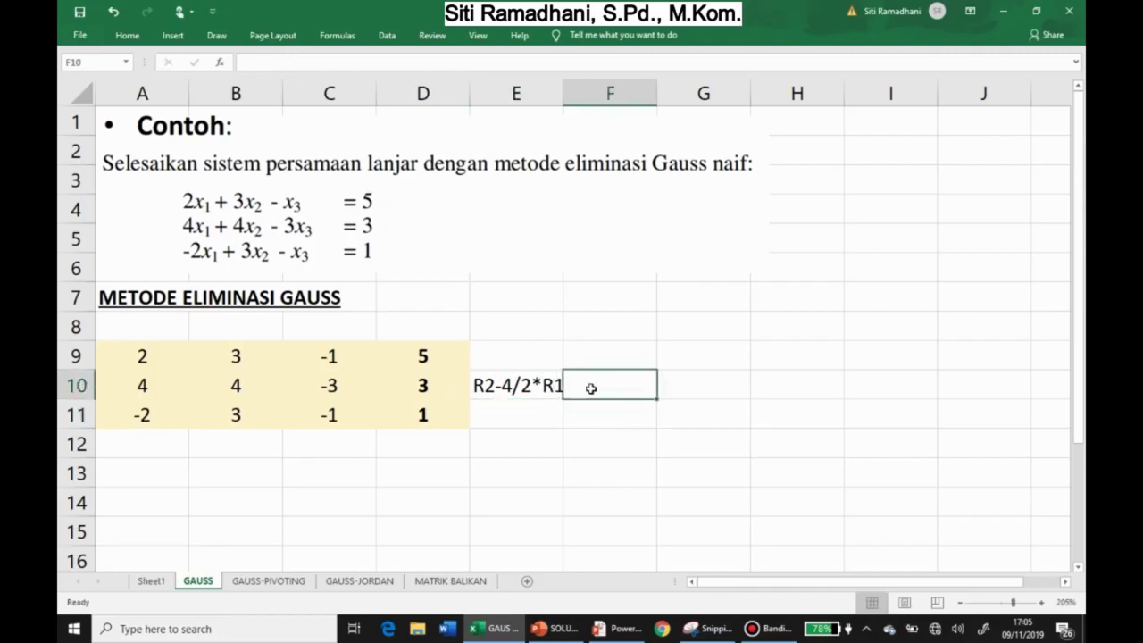
pyautogui.write('R2')
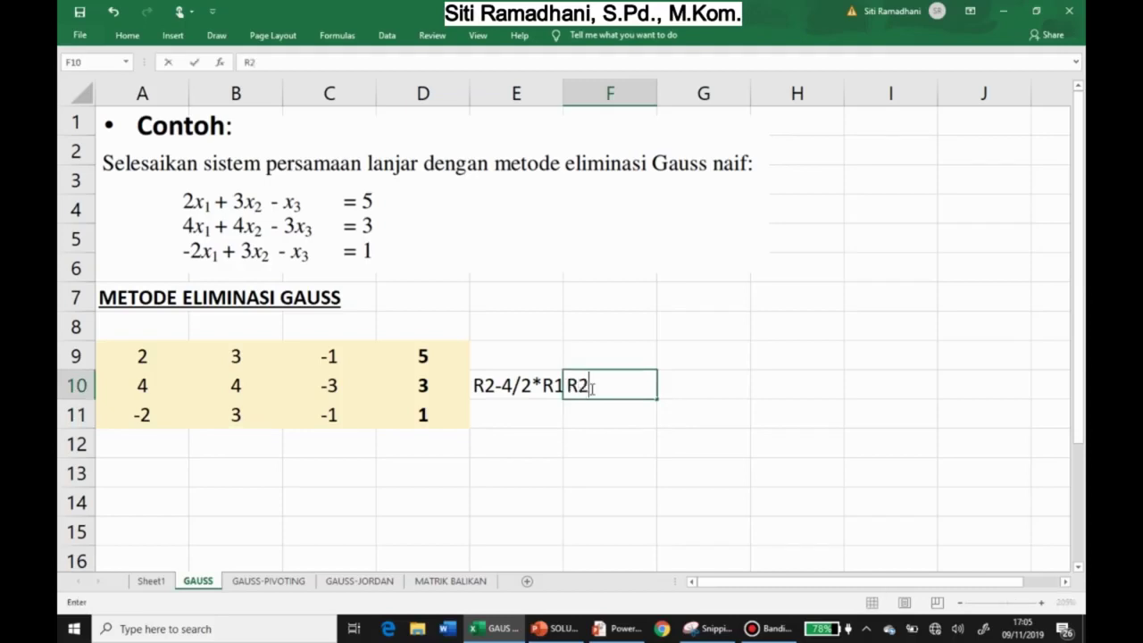
pyautogui.write('-2R1')
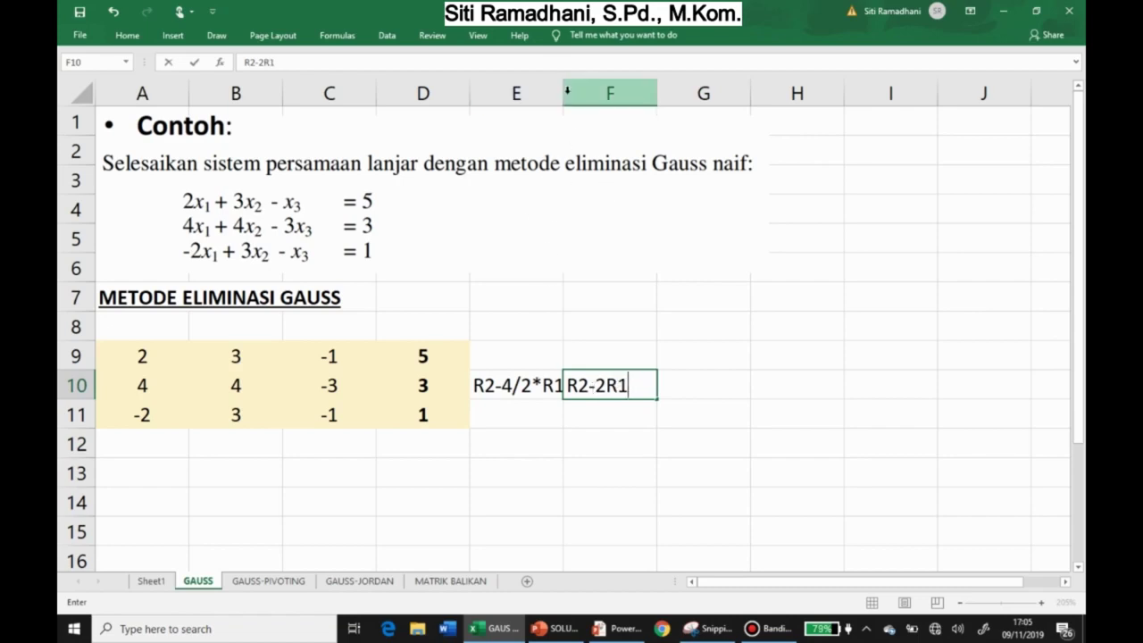
pyautogui.click(574, 421)
pyautogui.moveTo(559, 92); pyautogui.dragTo(569, 92)
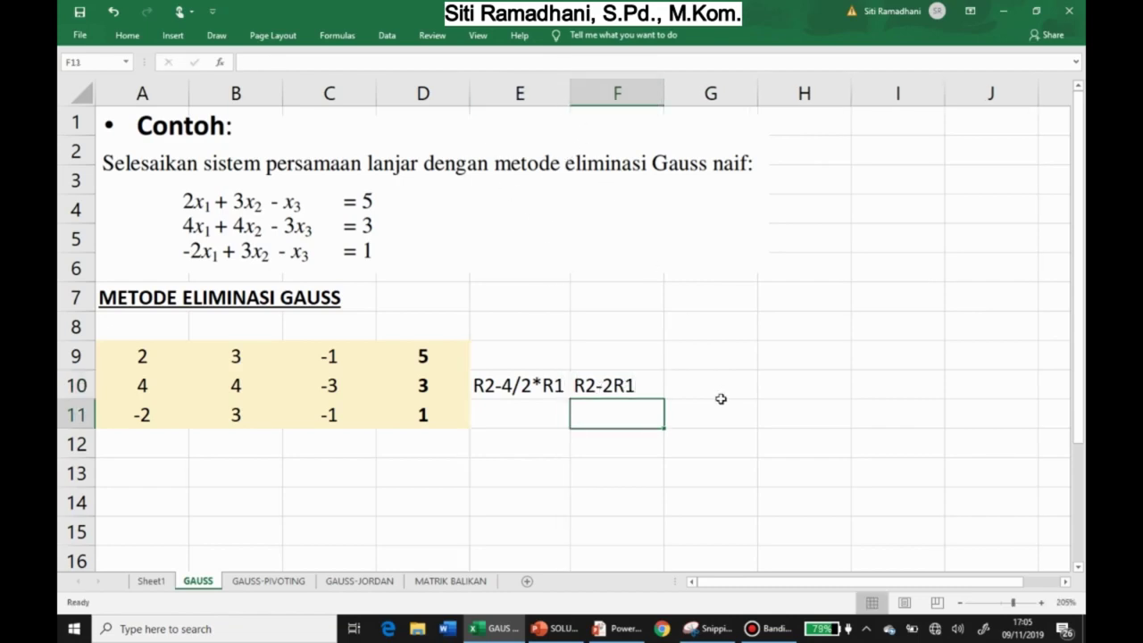
pyautogui.click(628, 386)
pyautogui.click(127, 36)
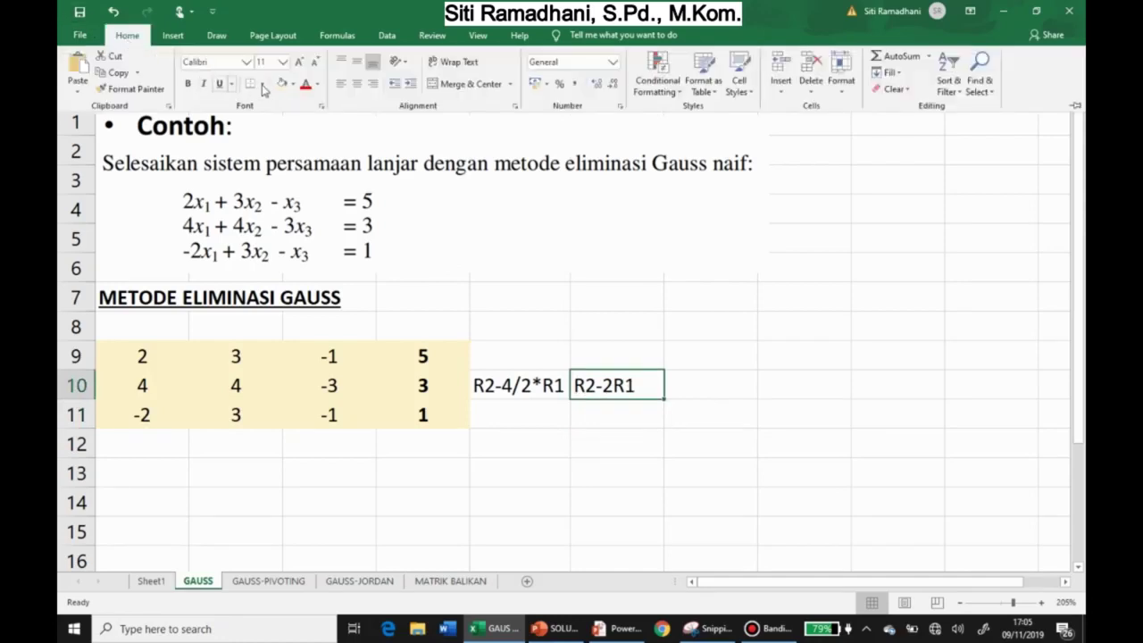
pyautogui.click(317, 84)
pyautogui.click(342, 213)
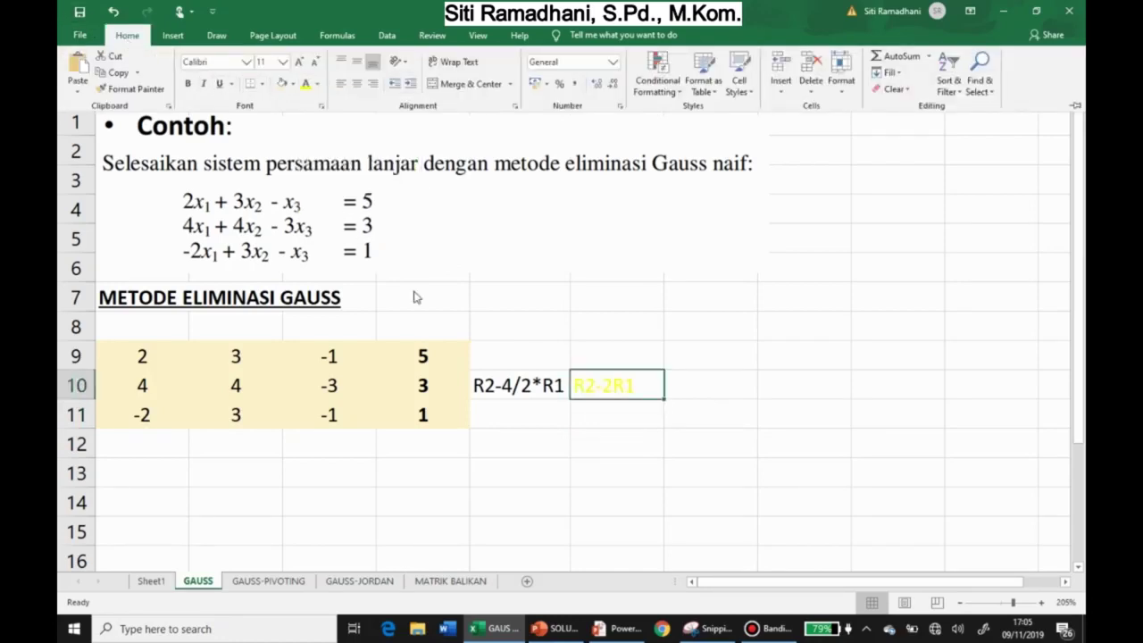
pyautogui.click(317, 84)
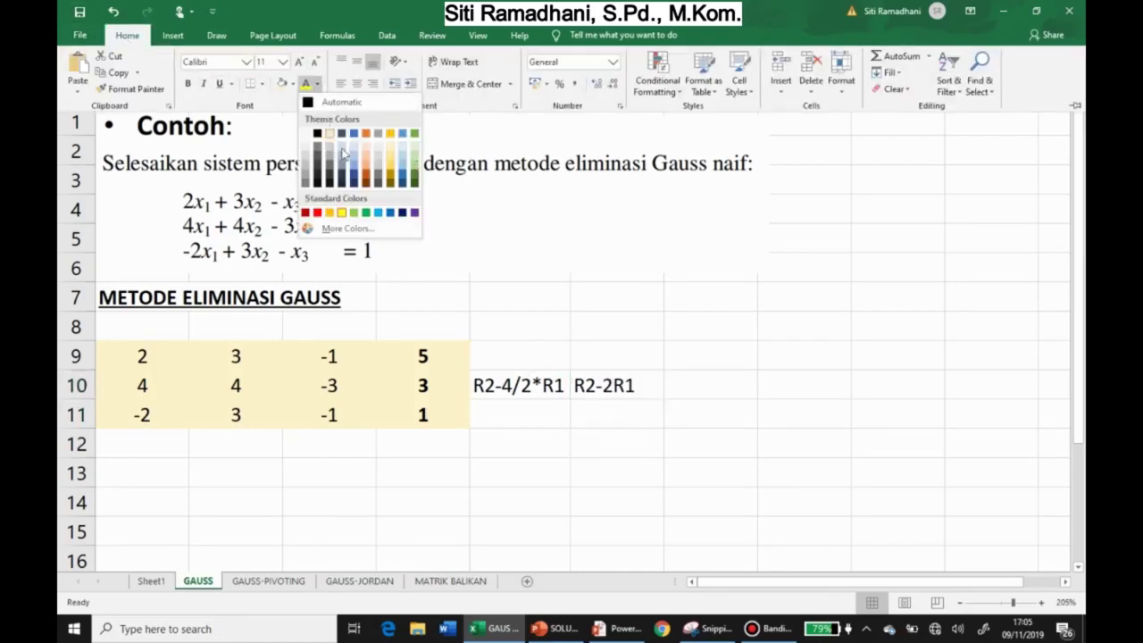
pyautogui.click(317, 133)
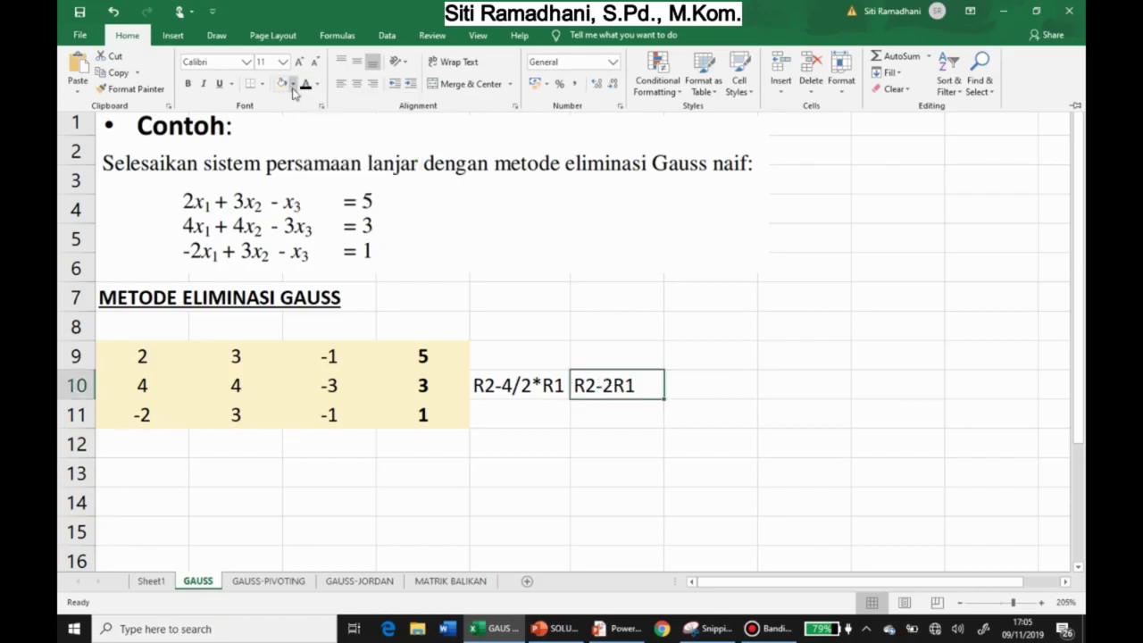
# Fill the cell containing R2-2R1 with standard yellow.
pyautogui.click(292, 84)
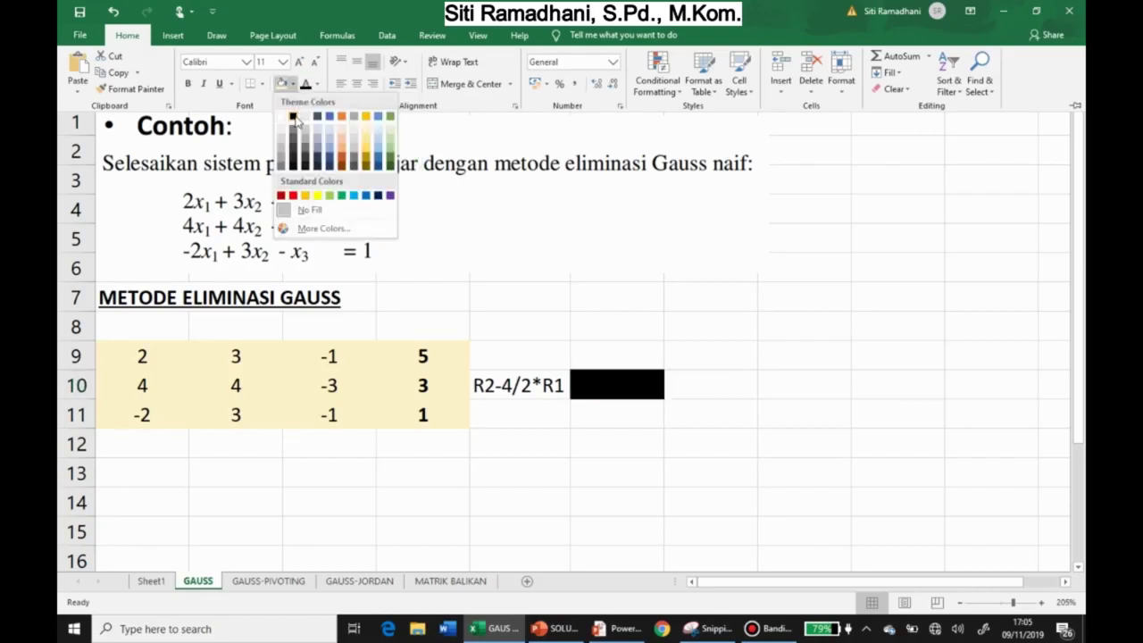
pyautogui.click(317, 194)
pyautogui.click(689, 360)
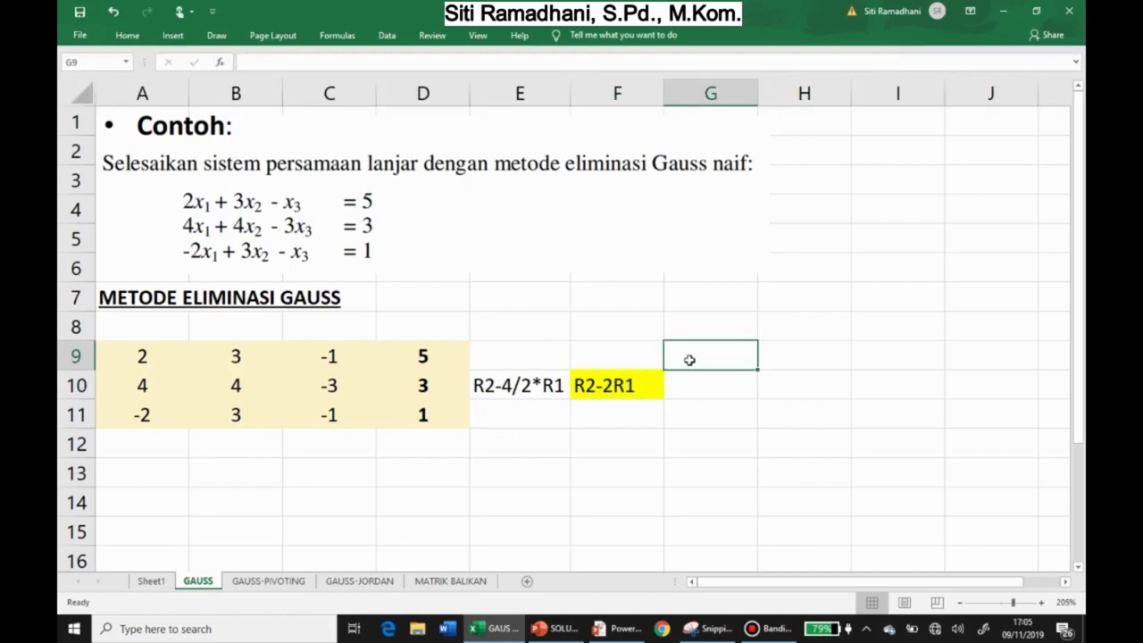
pyautogui.write('=')
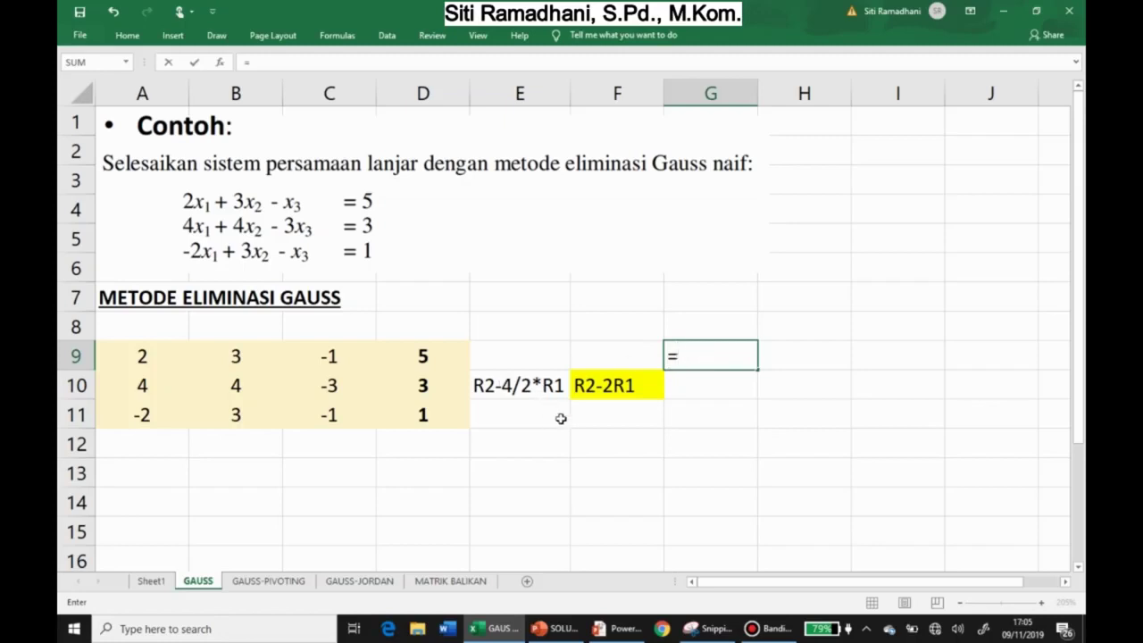
pyautogui.click(709, 413)
pyautogui.press('Escape')
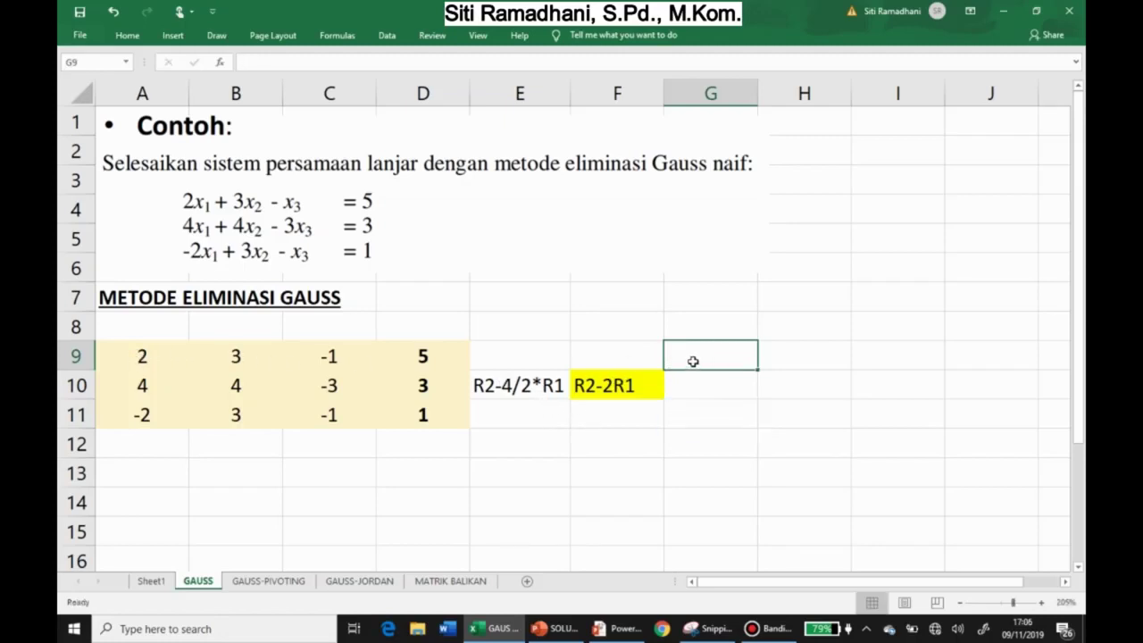
# Carry the first matrix row over by entering =A9 in cell G9 and filling the formula across to J9.
pyautogui.write('=')
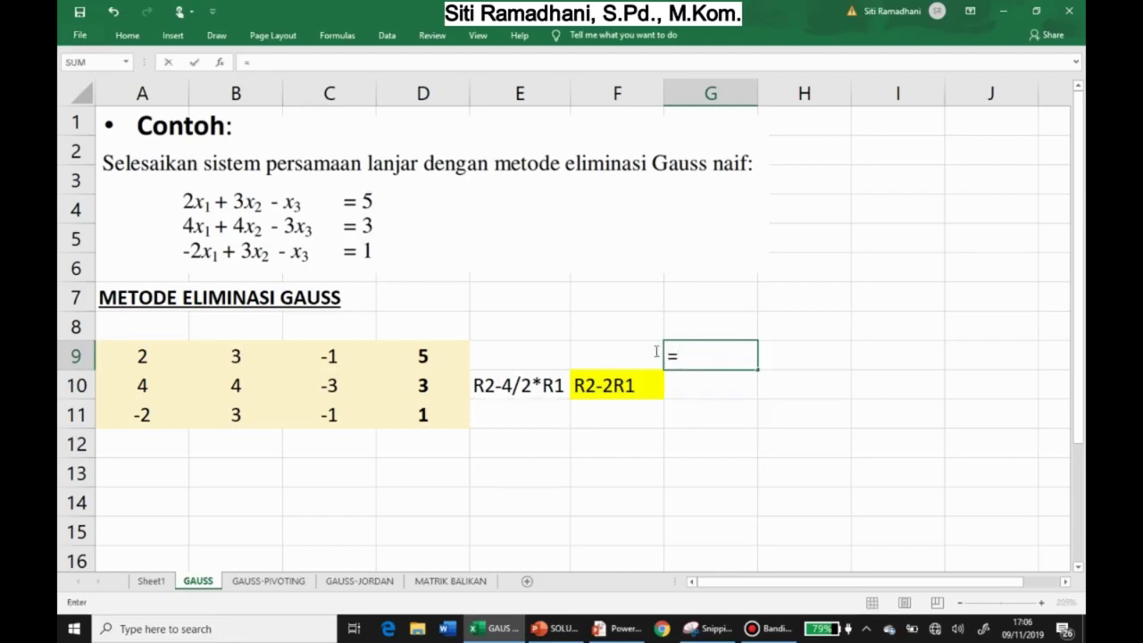
pyautogui.click(142, 356)
pyautogui.press('Return')
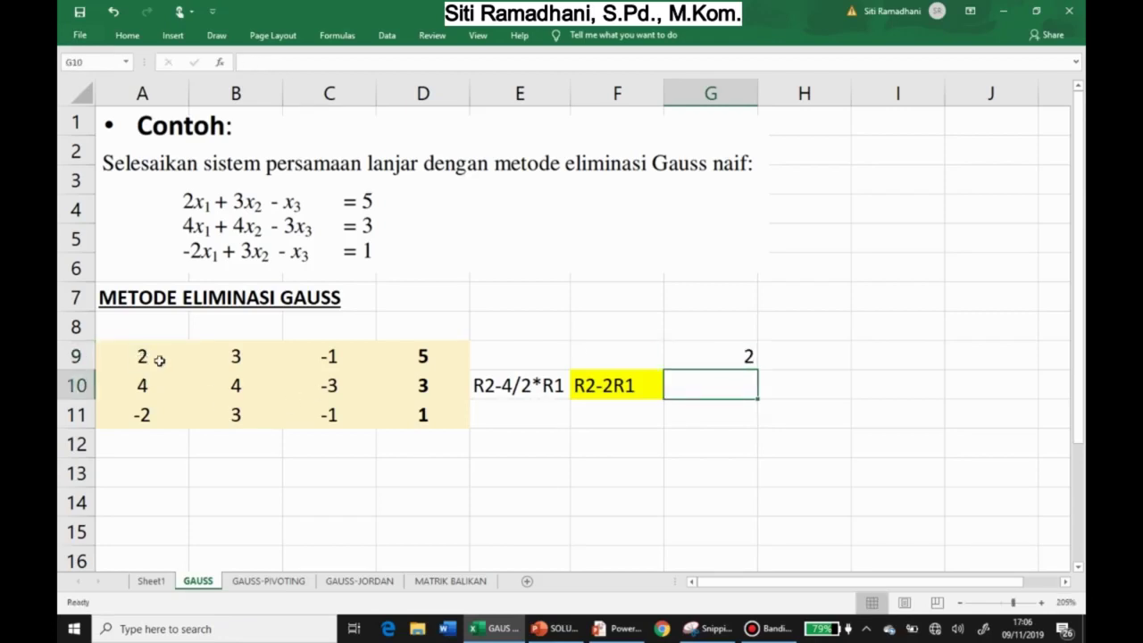
pyautogui.click(714, 358)
pyautogui.moveTo(774, 370); pyautogui.dragTo(1004, 374)
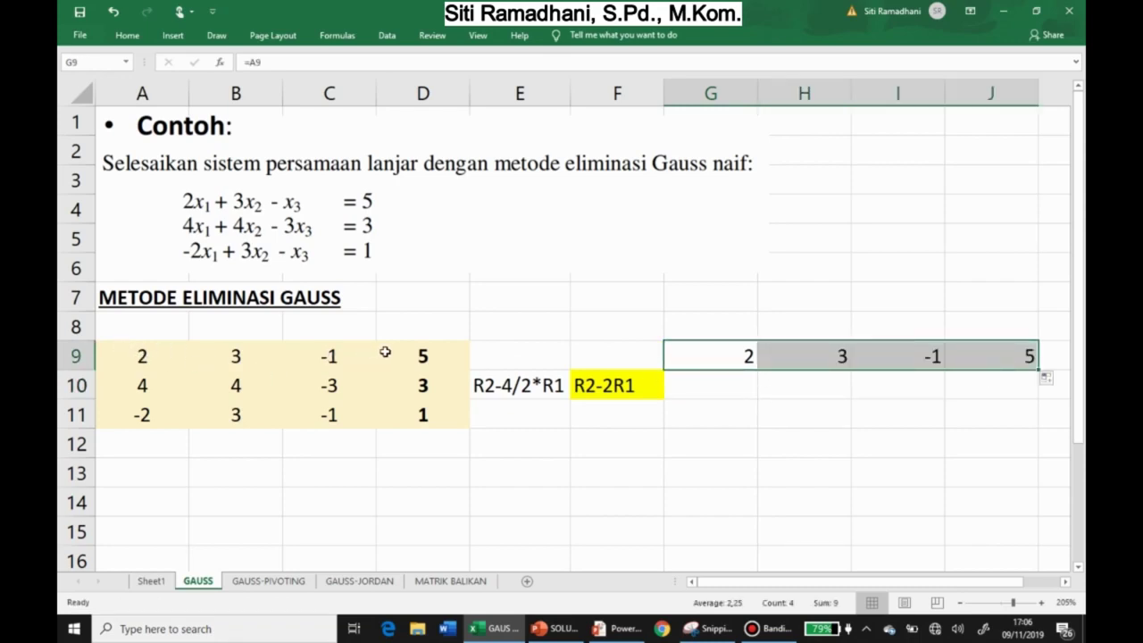
pyautogui.click(707, 393)
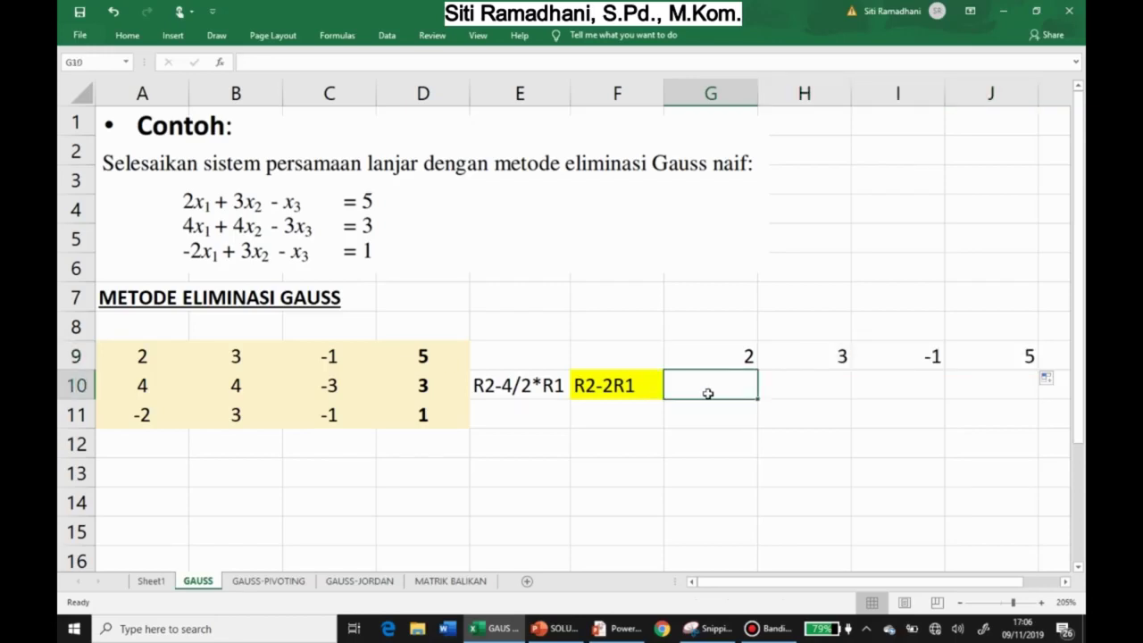
# Compute the new second matrix row by entering =A10-2*A9 in cell G10 and filling the formula across to J10.
pyautogui.write('=')
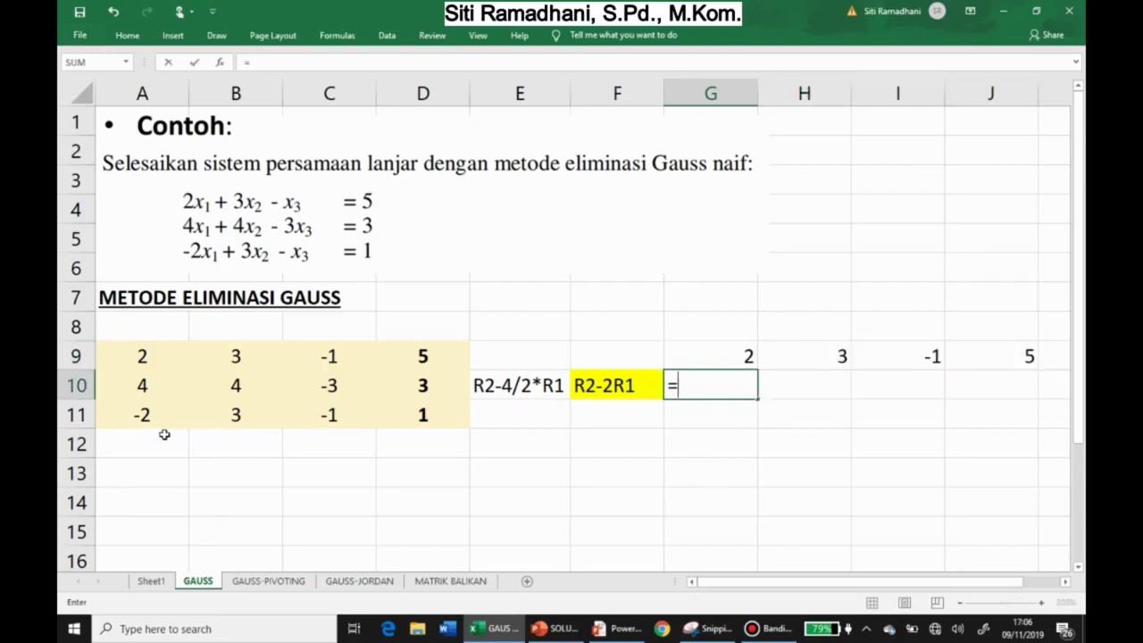
pyautogui.click(145, 385)
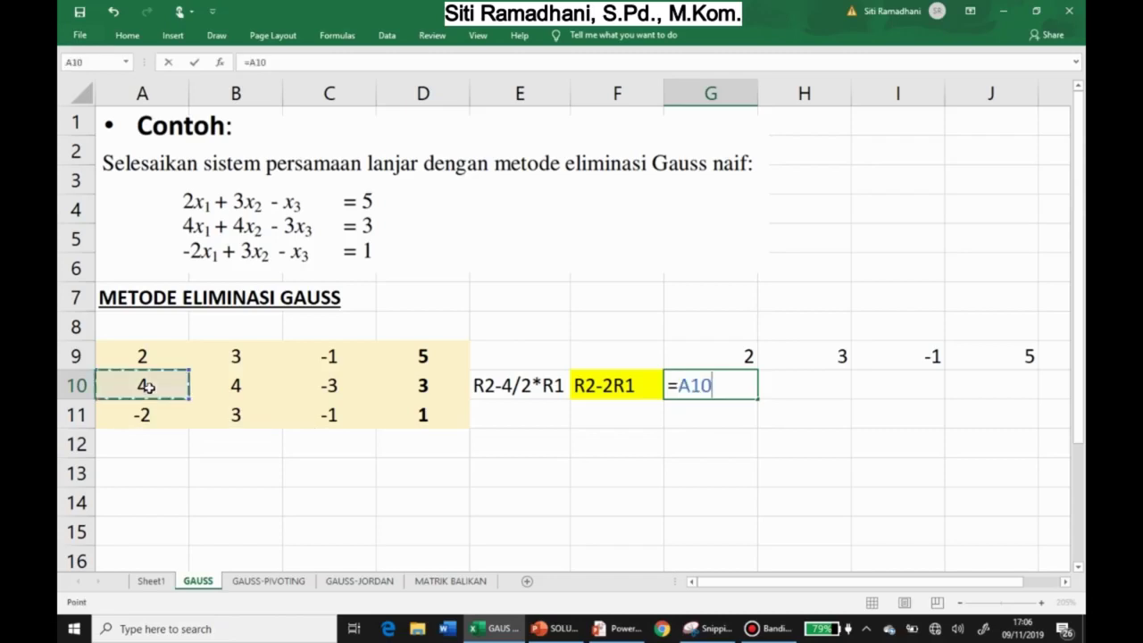
pyautogui.write('-')
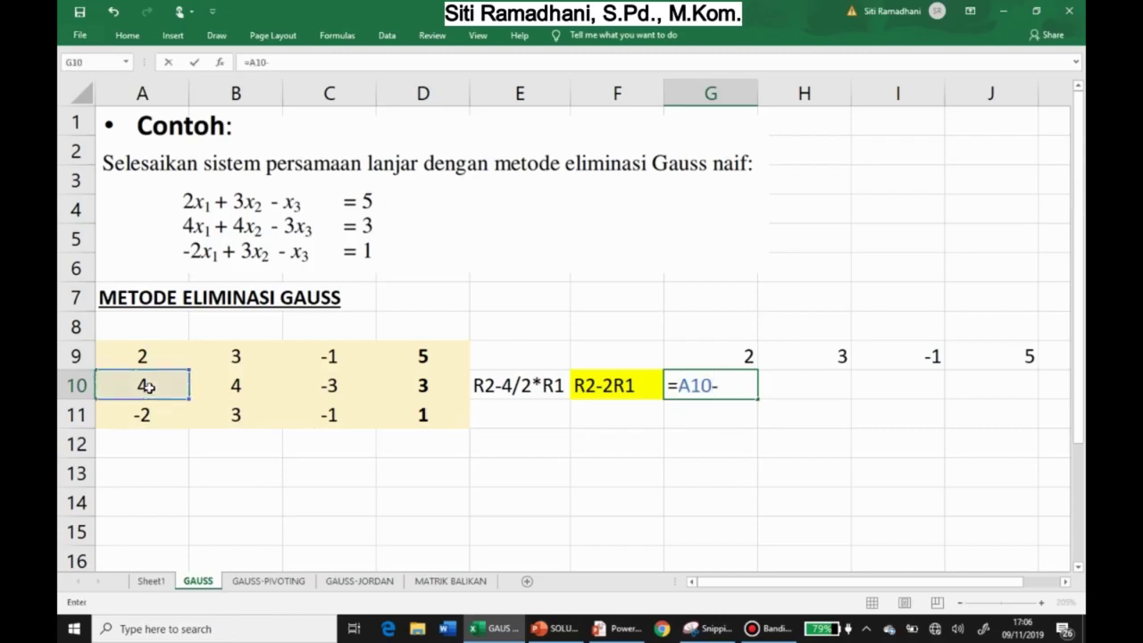
pyautogui.write('2*')
pyautogui.click(143, 355)
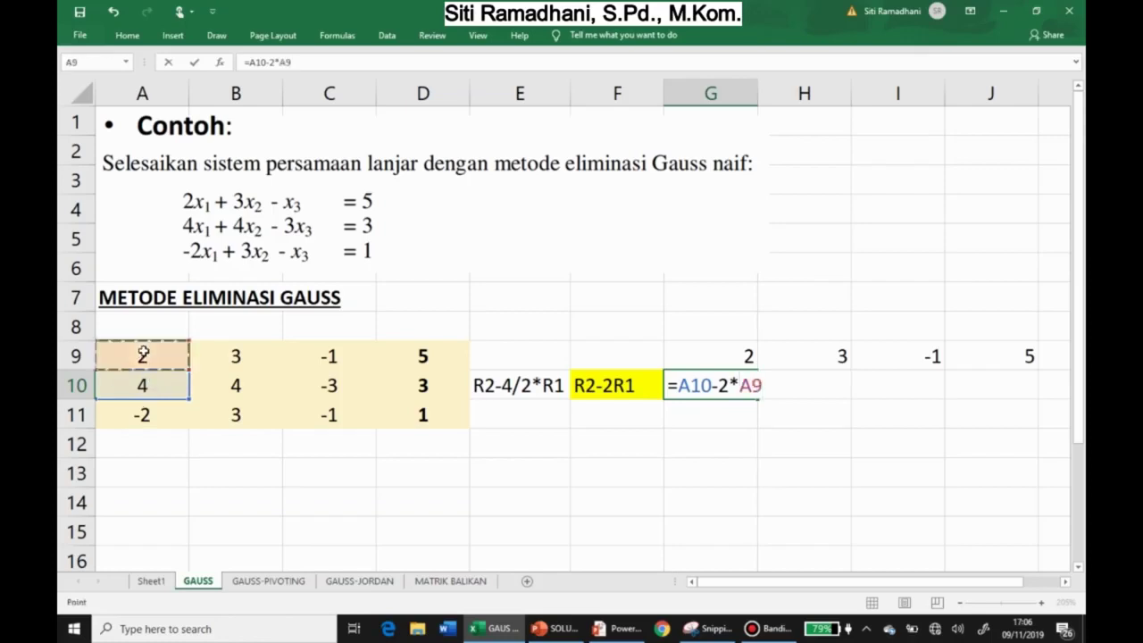
pyautogui.press('Return')
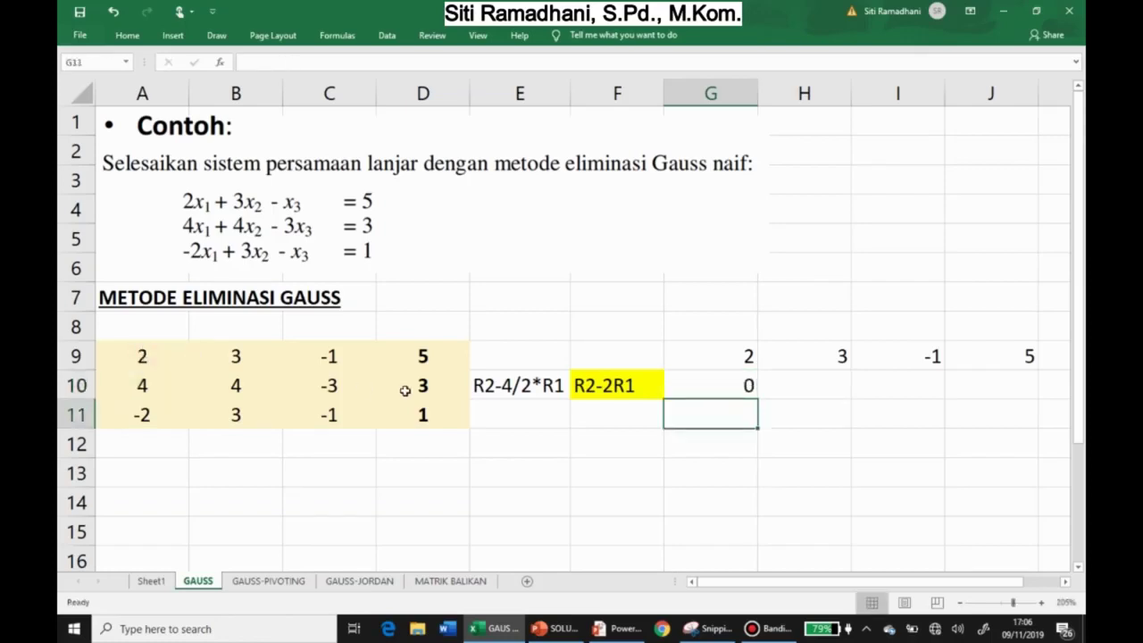
pyautogui.click(755, 393)
pyautogui.moveTo(765, 402); pyautogui.dragTo(1006, 394)
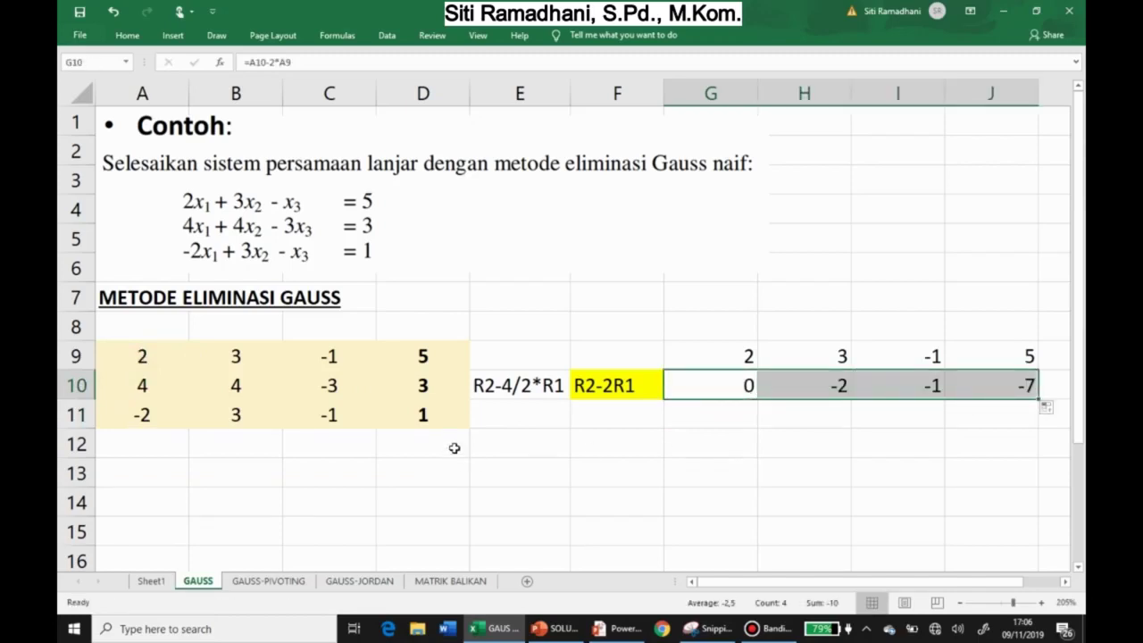
# Write the row operation R3-(-2/2*R1) in cell E11 and widen column E slightly to fit it.
pyautogui.click(505, 415)
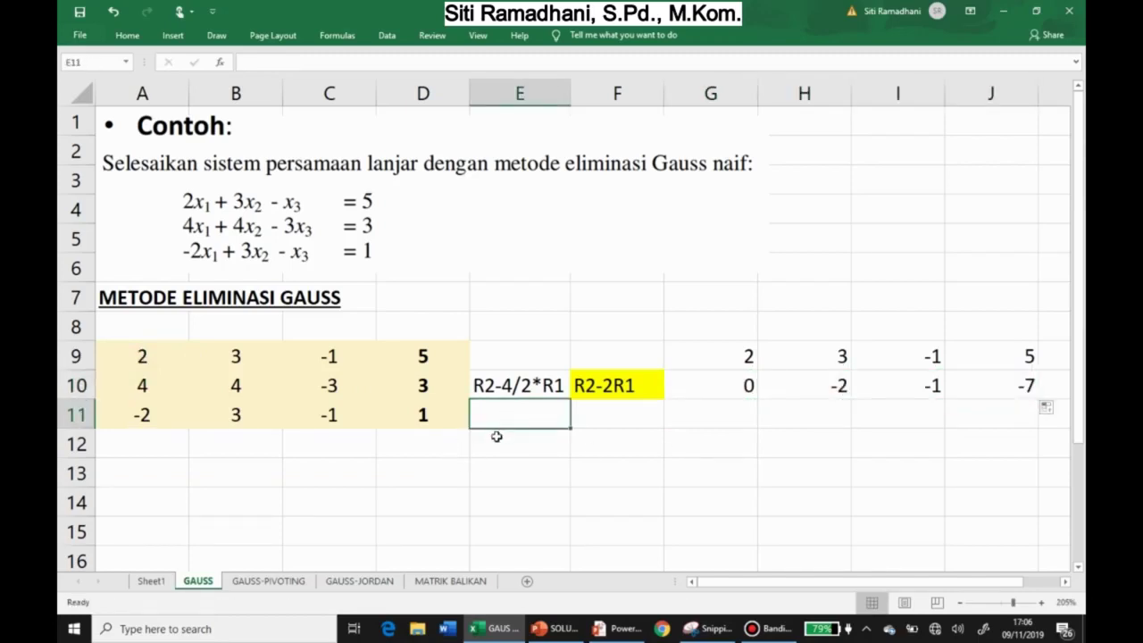
pyautogui.write('R')
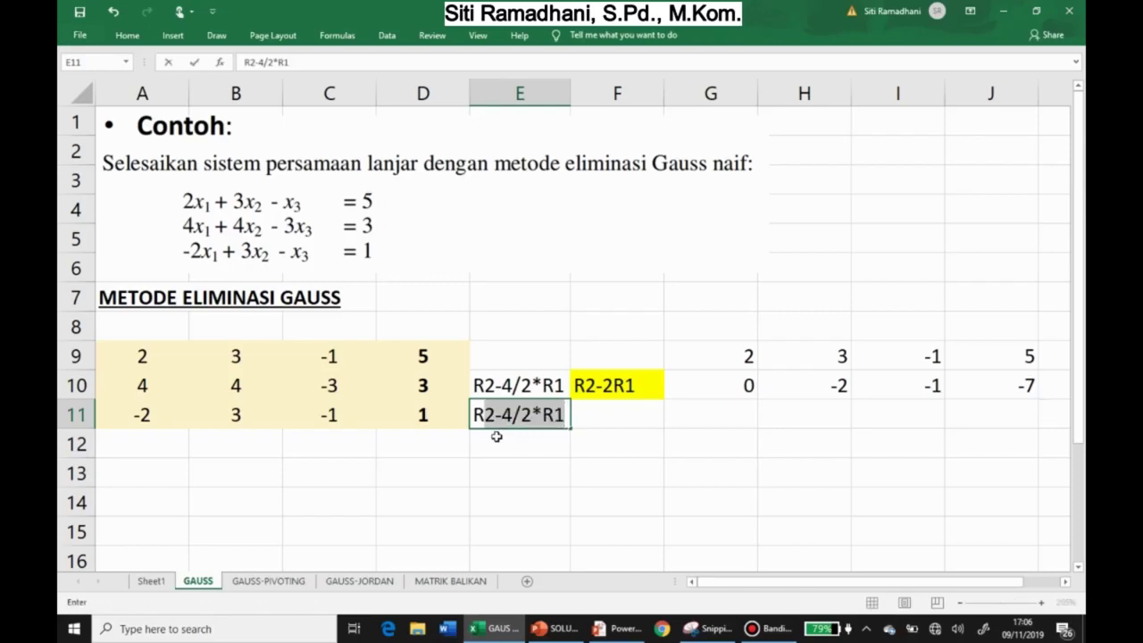
pyautogui.write('3')
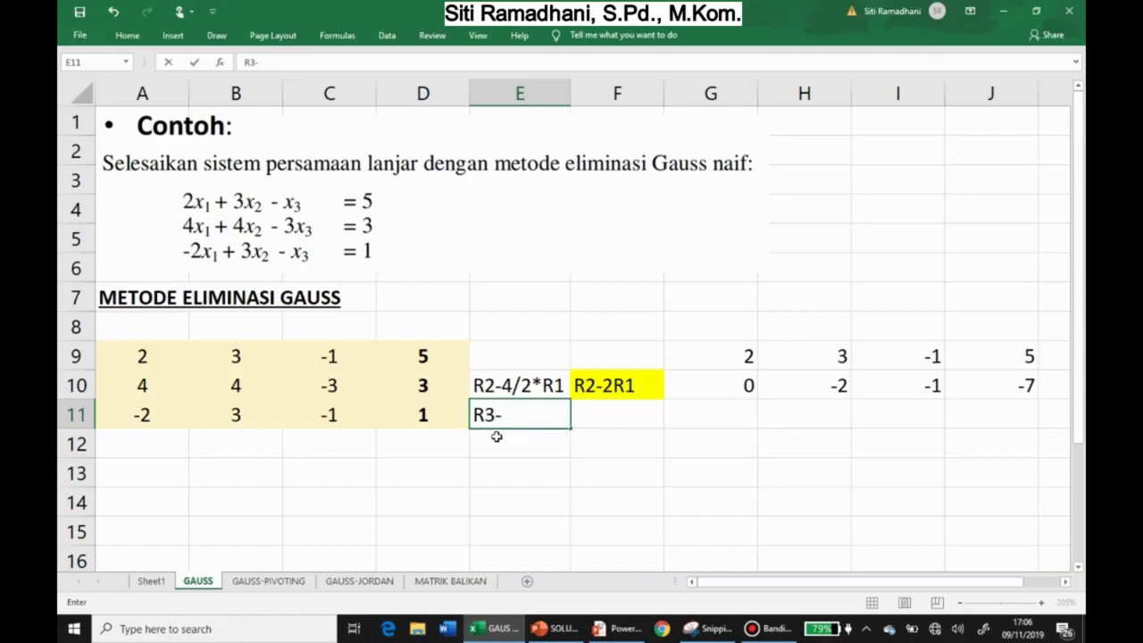
pyautogui.write('-(-2/2*R1')
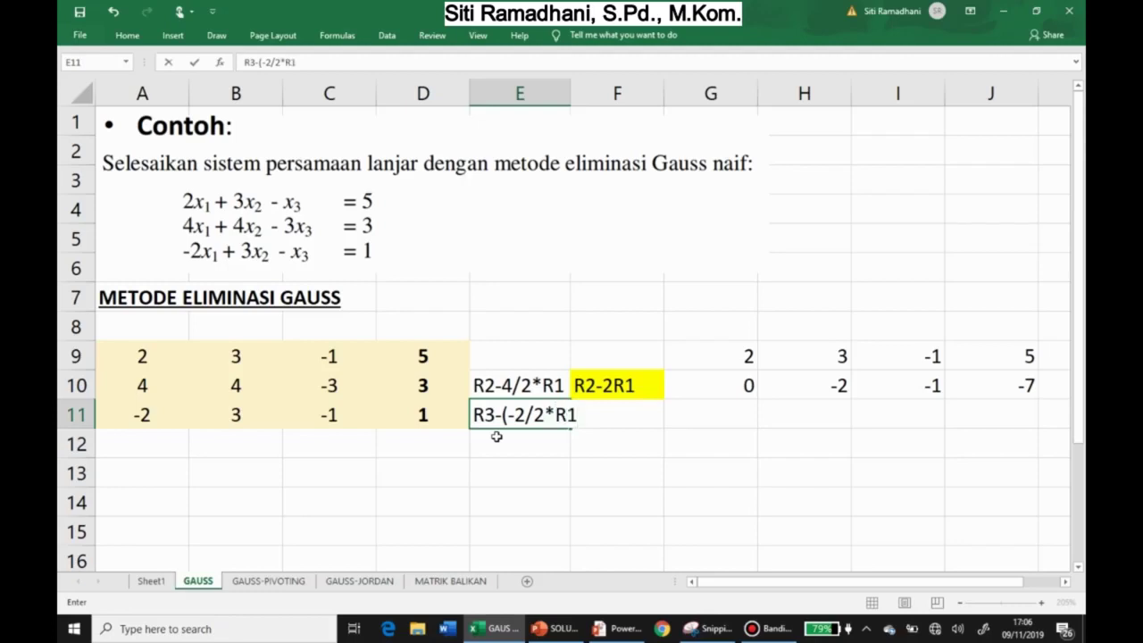
pyautogui.write(')')
pyautogui.click(558, 471)
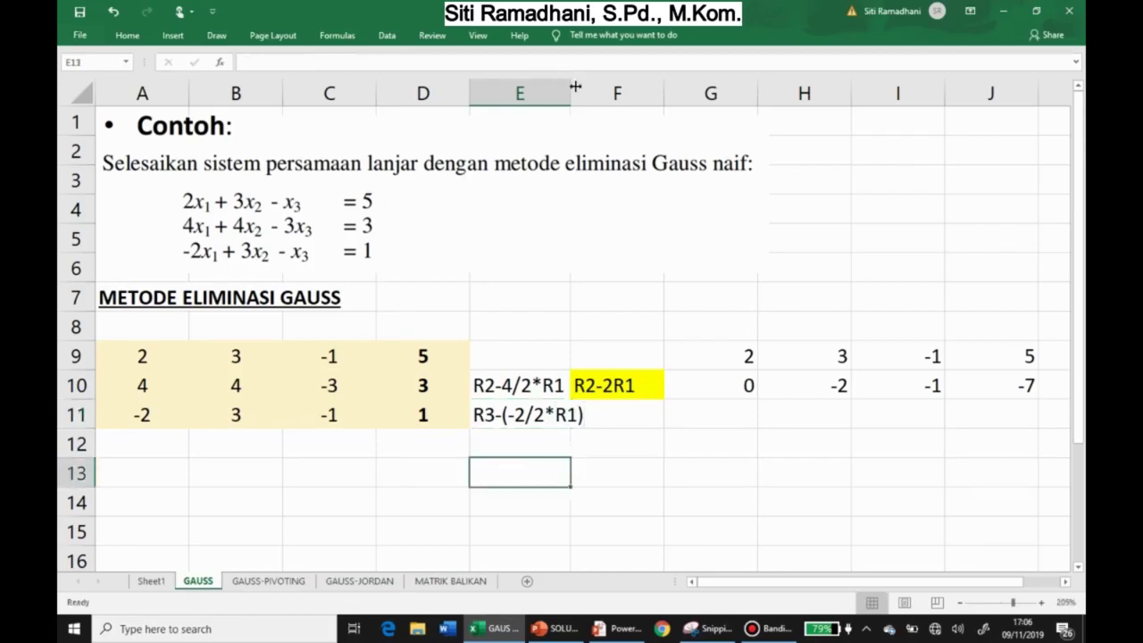
pyautogui.moveTo(576, 86); pyautogui.dragTo(588, 87)
# Write the simplified row operation R3+R1 in cell F11 and fill the cell with yellow.
pyautogui.click(629, 409)
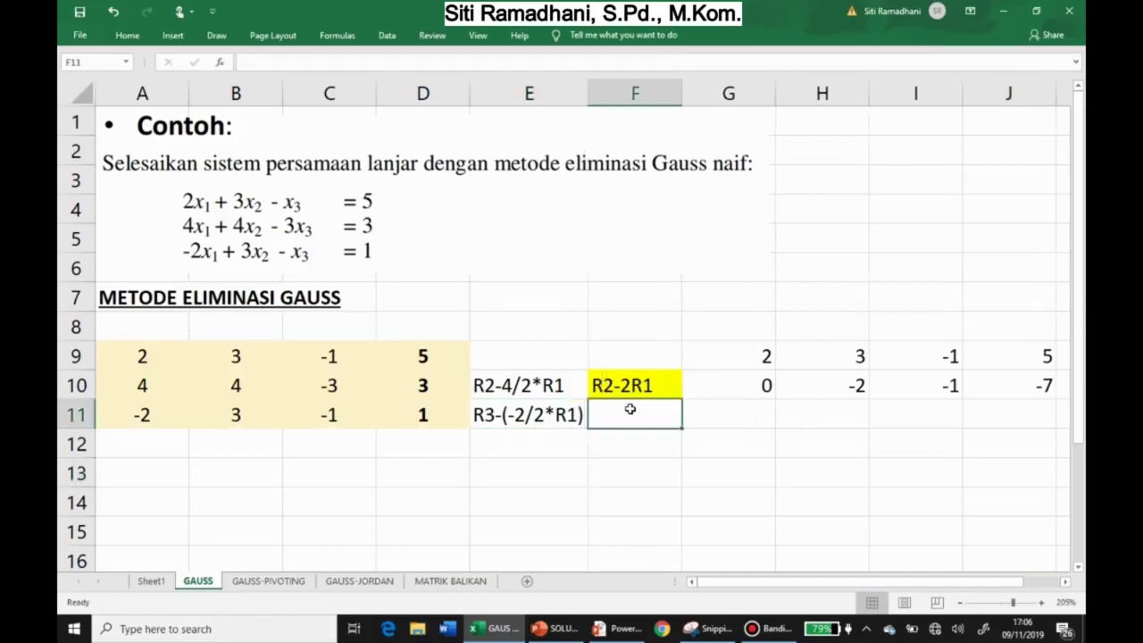
pyautogui.write('R')
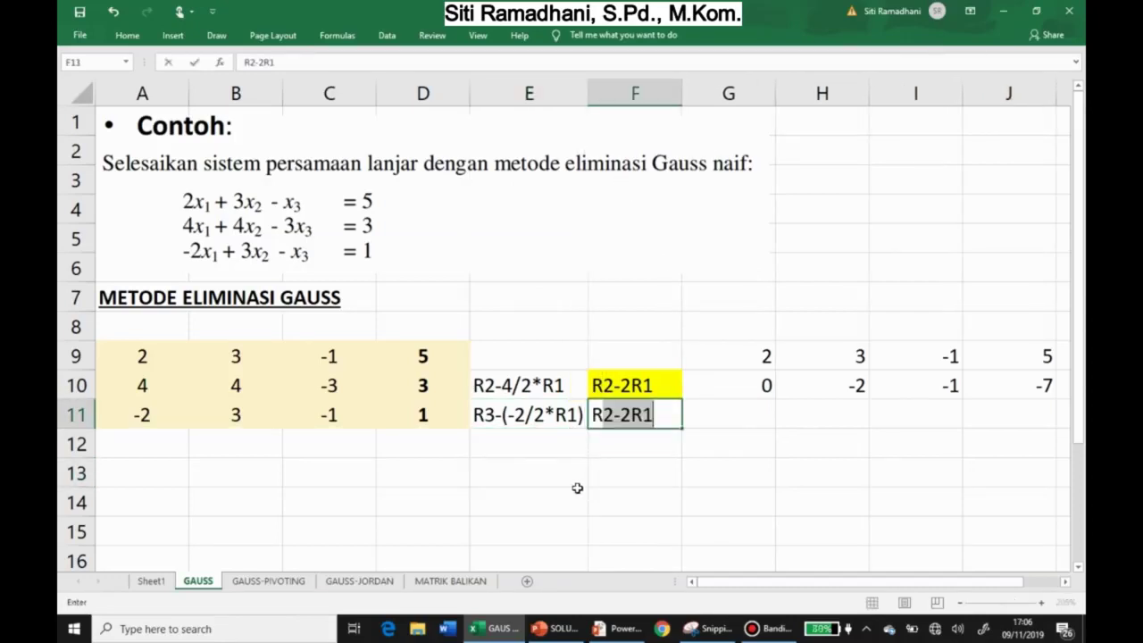
pyautogui.write('3+')
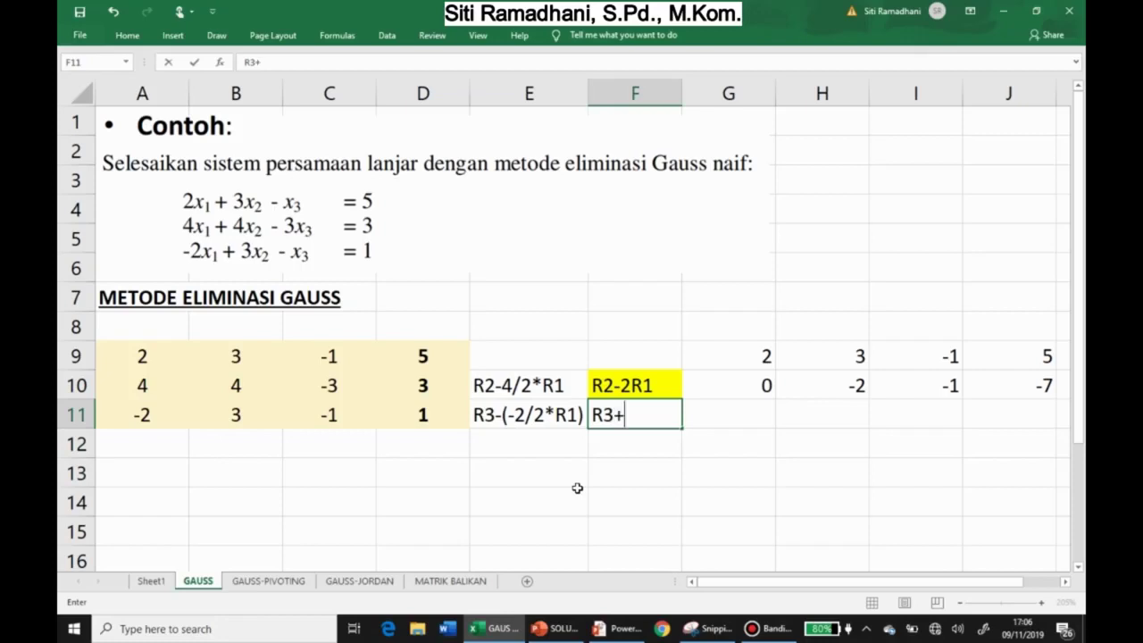
pyautogui.write('R1')
pyautogui.press('Return')
pyautogui.click(635, 416)
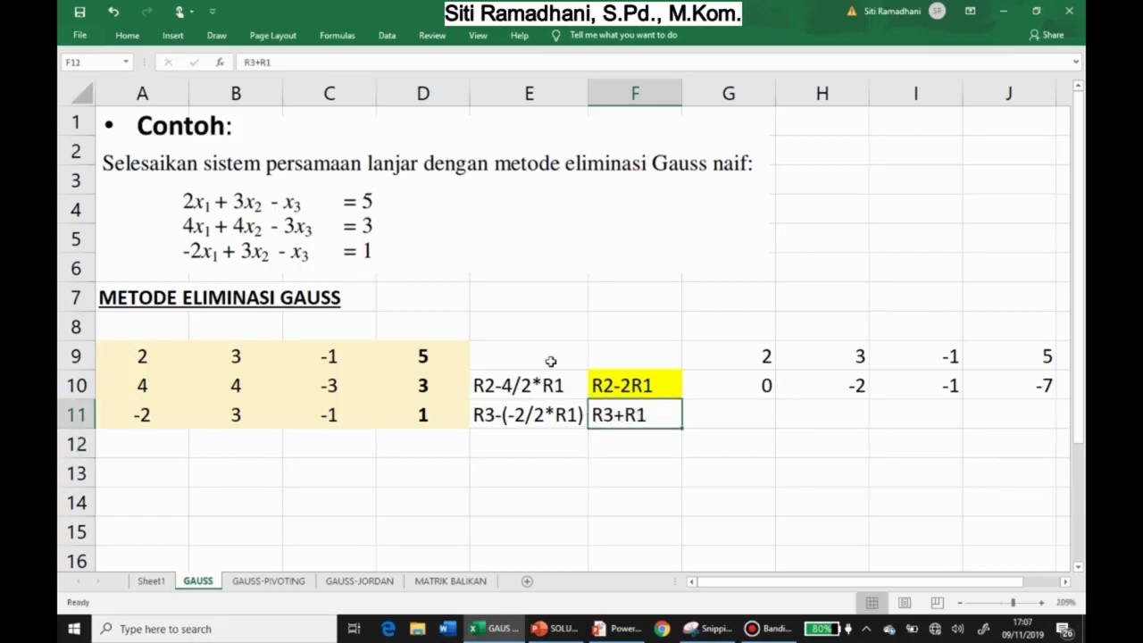
pyautogui.click(125, 36)
pyautogui.click(281, 82)
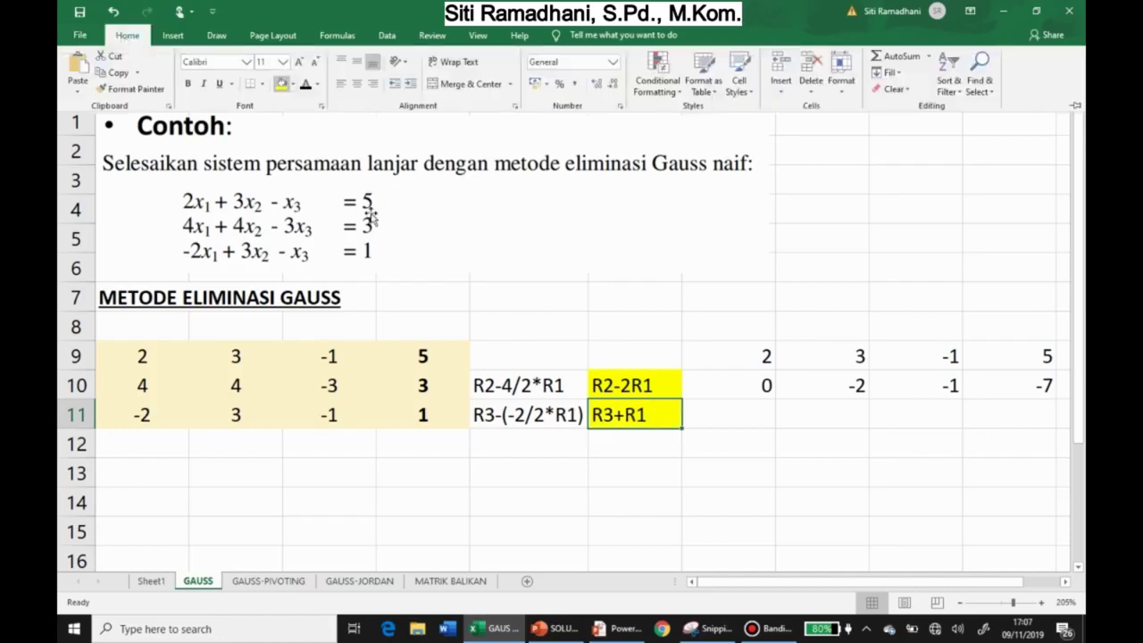
# Compute the new third matrix row by entering =A11+A9 in cell G11 and filling the formula across to J11.
pyautogui.click(741, 417)
pyautogui.write('=')
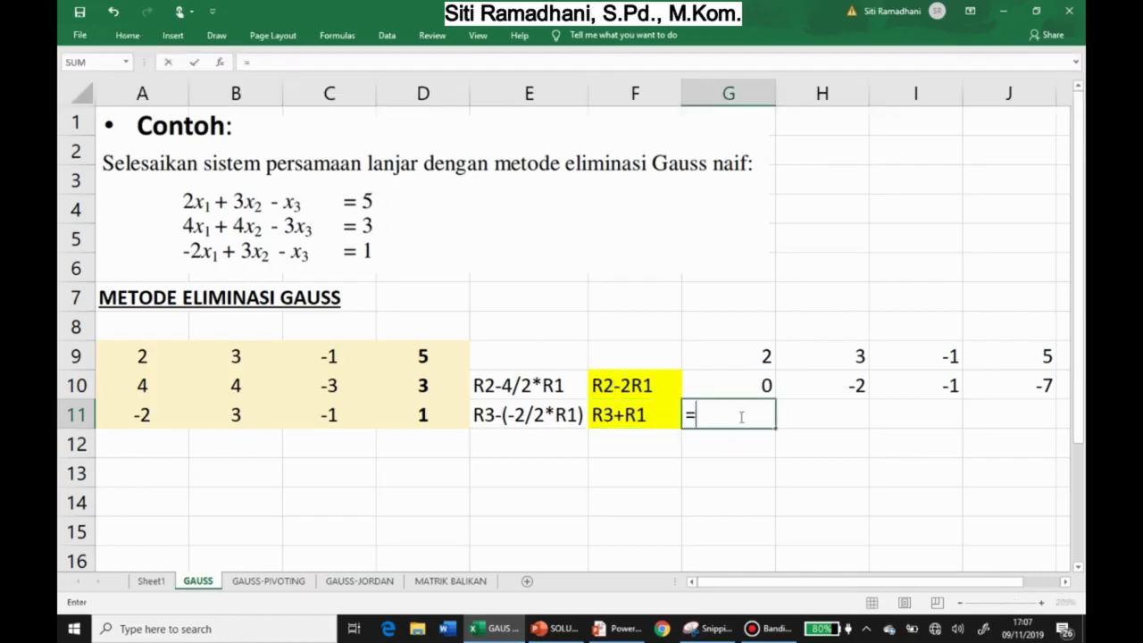
pyautogui.click(139, 416)
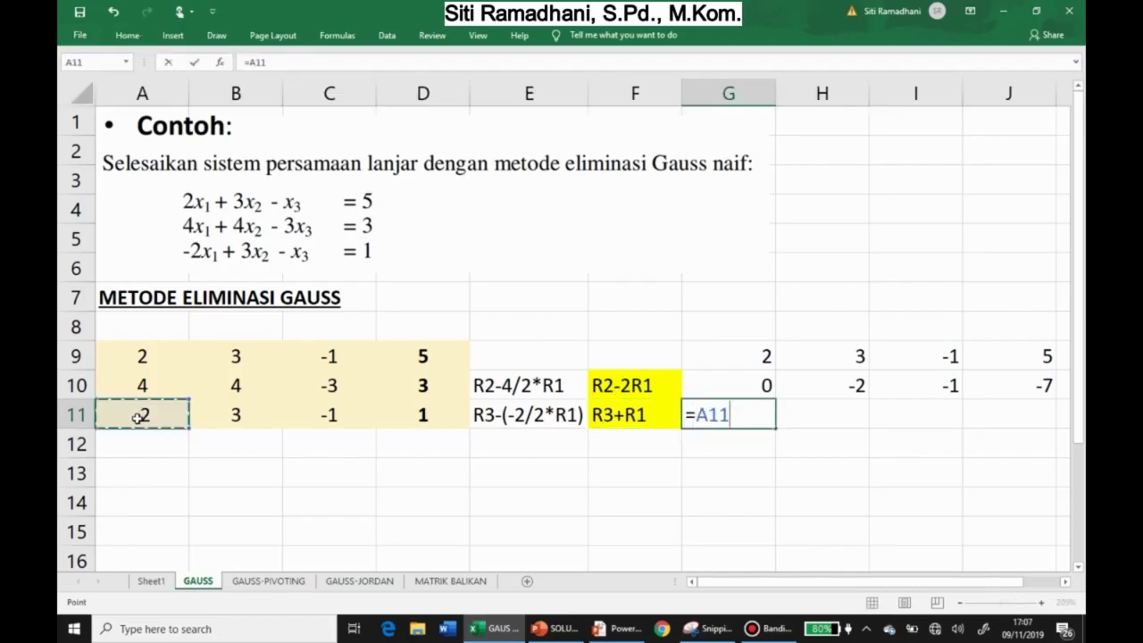
pyautogui.write('+')
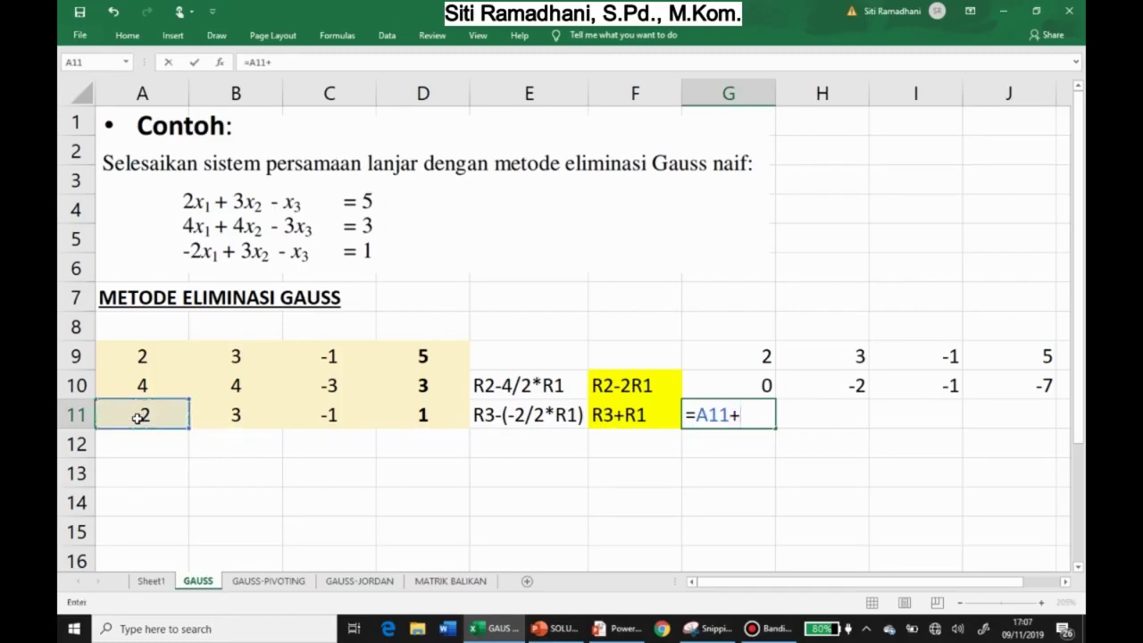
pyautogui.click(143, 358)
pyautogui.press('Return')
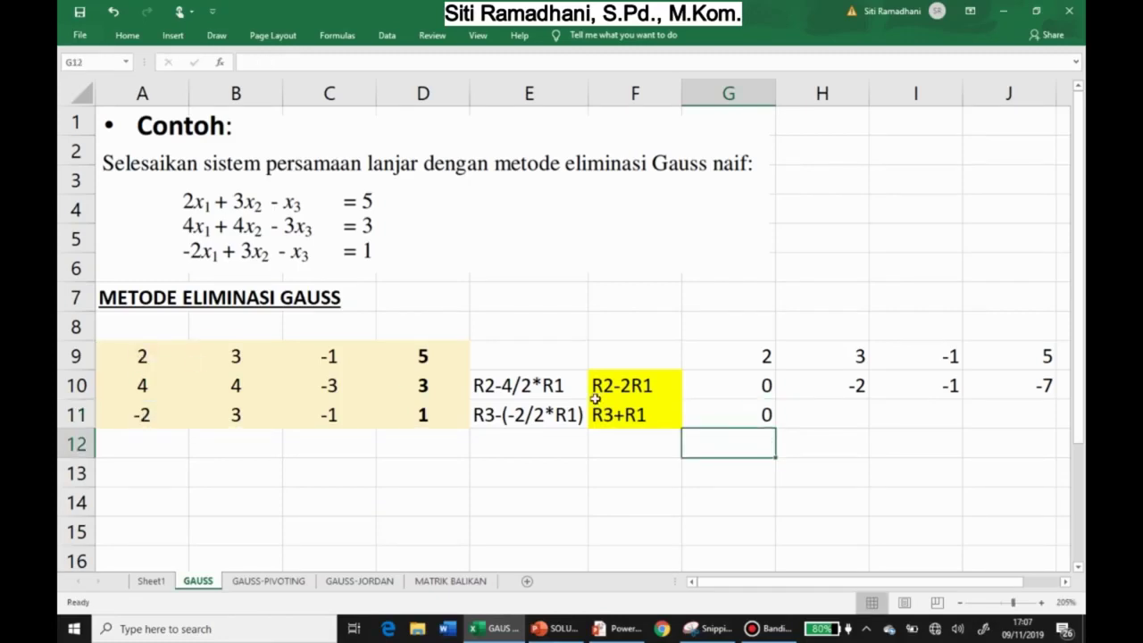
pyautogui.click(746, 415)
pyautogui.moveTo(776, 428); pyautogui.dragTo(1045, 414)
# Fill the new matrix in G9:J11 with the same light gold as the original matrix and centre its values.
pyautogui.moveTo(755, 355); pyautogui.dragTo(1027, 413)
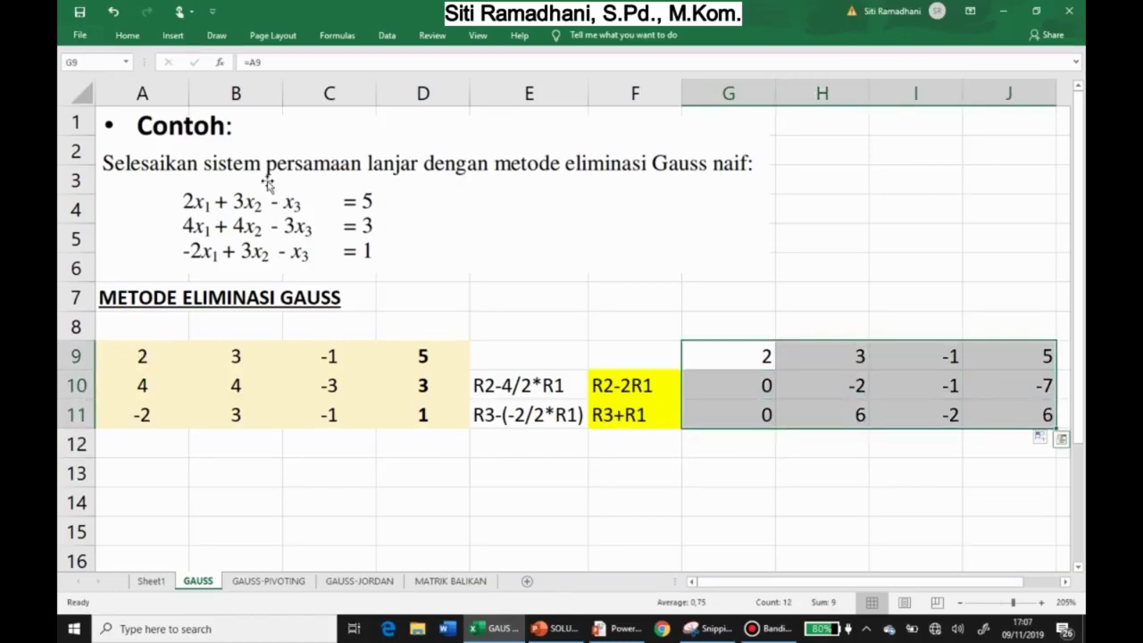
pyautogui.click(127, 35)
pyautogui.click(293, 83)
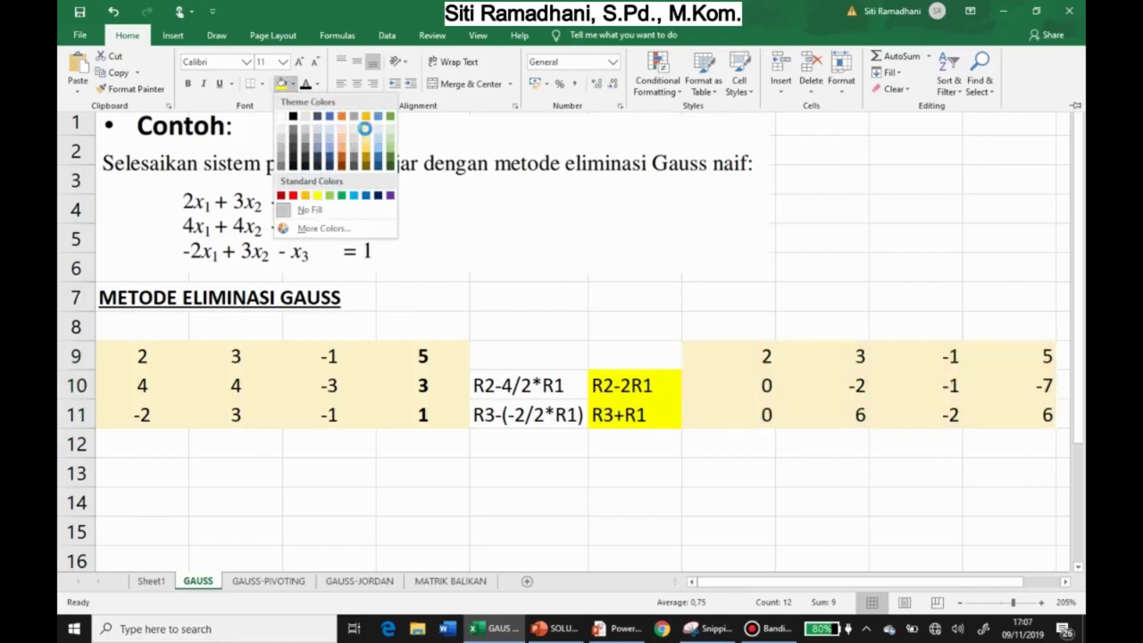
pyautogui.click(306, 135)
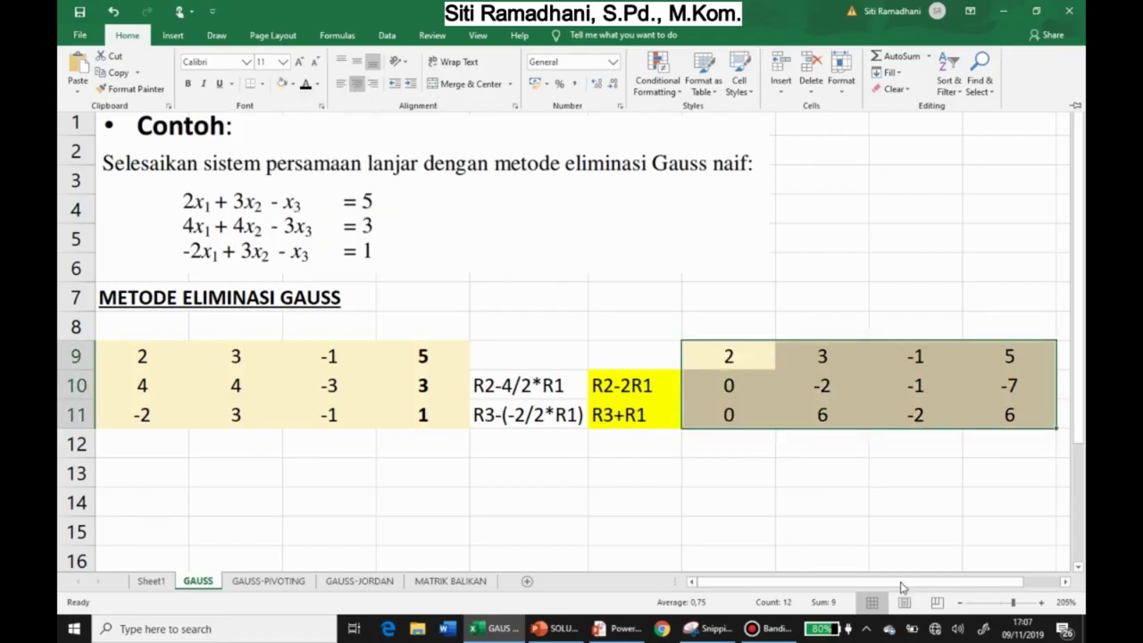
# Write the row operation R3-6/-2*R2 in cell K11, beside the third row of the new matrix.
pyautogui.moveTo(906, 583); pyautogui.dragTo(1009, 585)
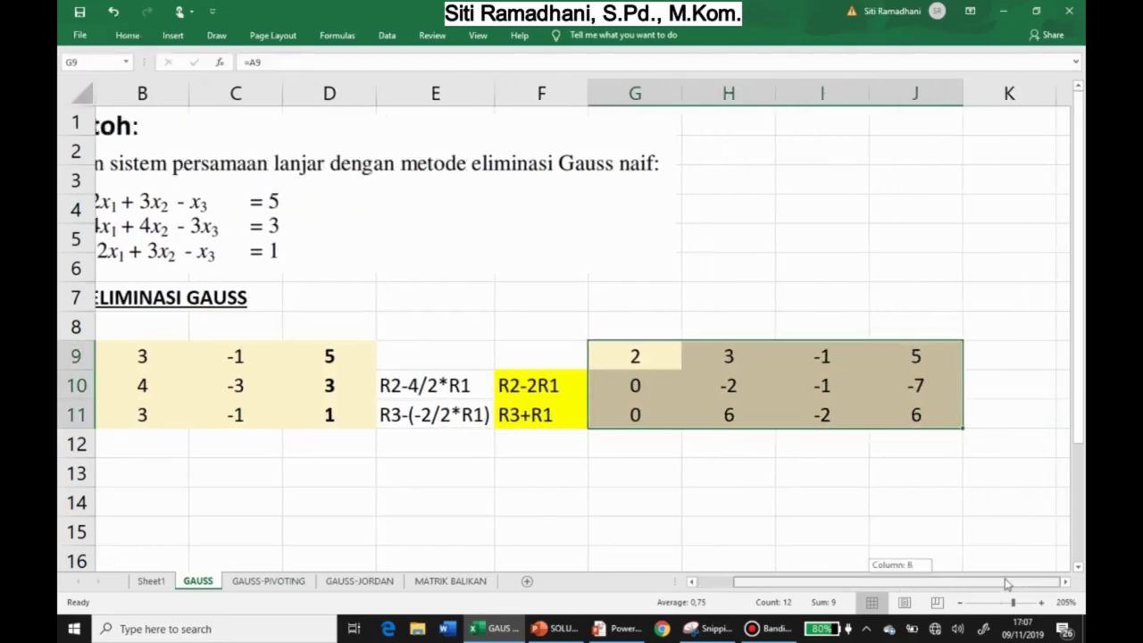
pyautogui.click(723, 418)
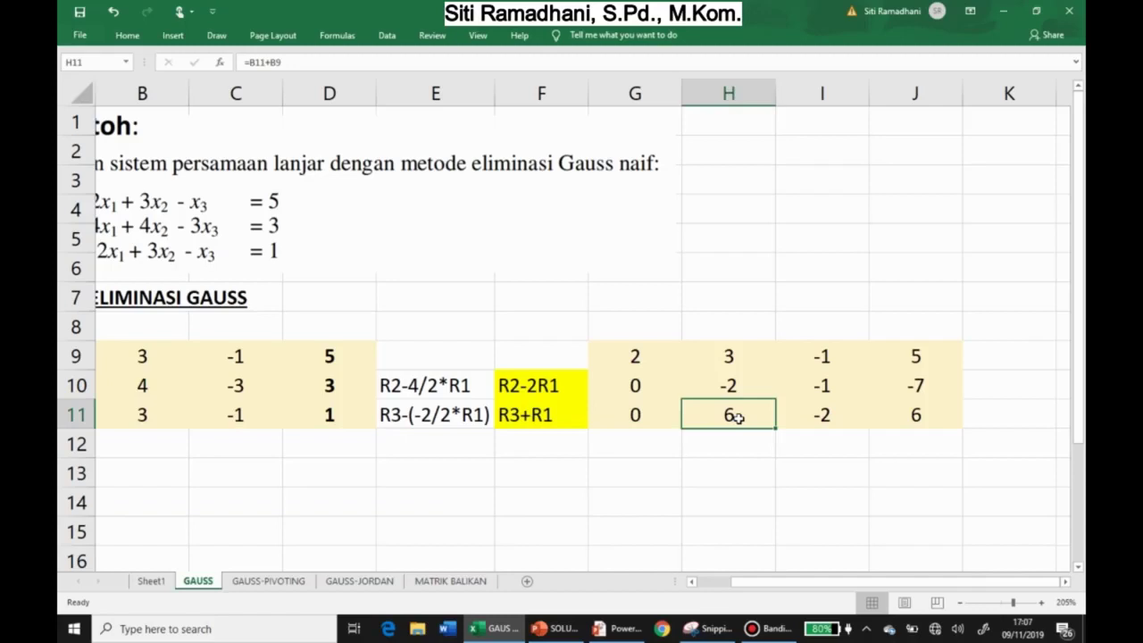
pyautogui.click(1065, 581)
pyautogui.click(1064, 582)
pyautogui.click(809, 407)
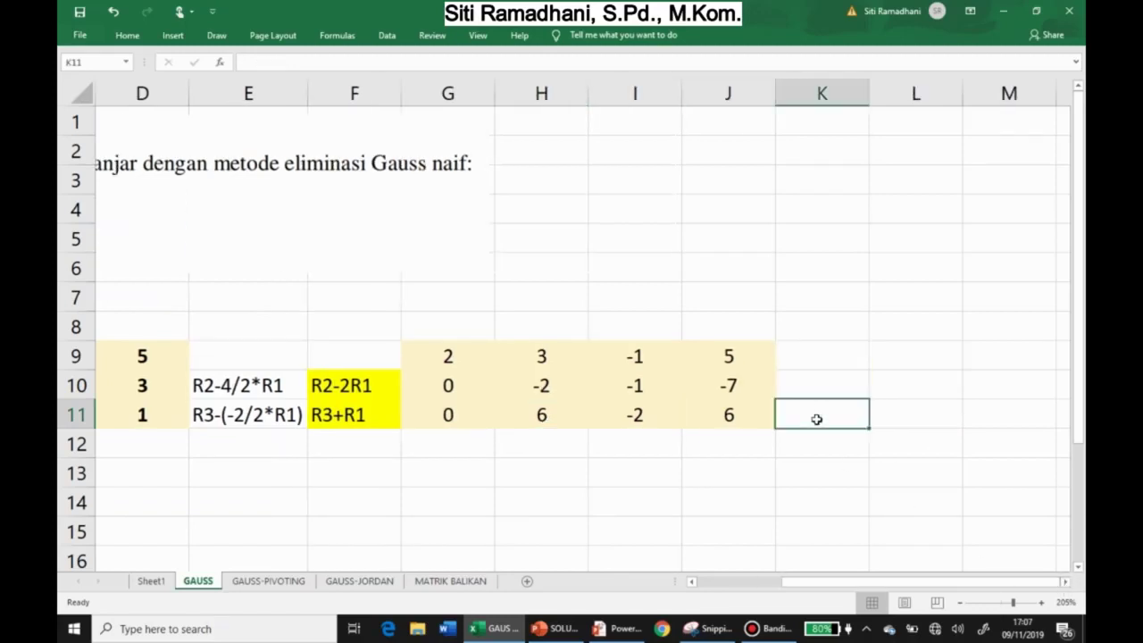
pyautogui.write('R3-')
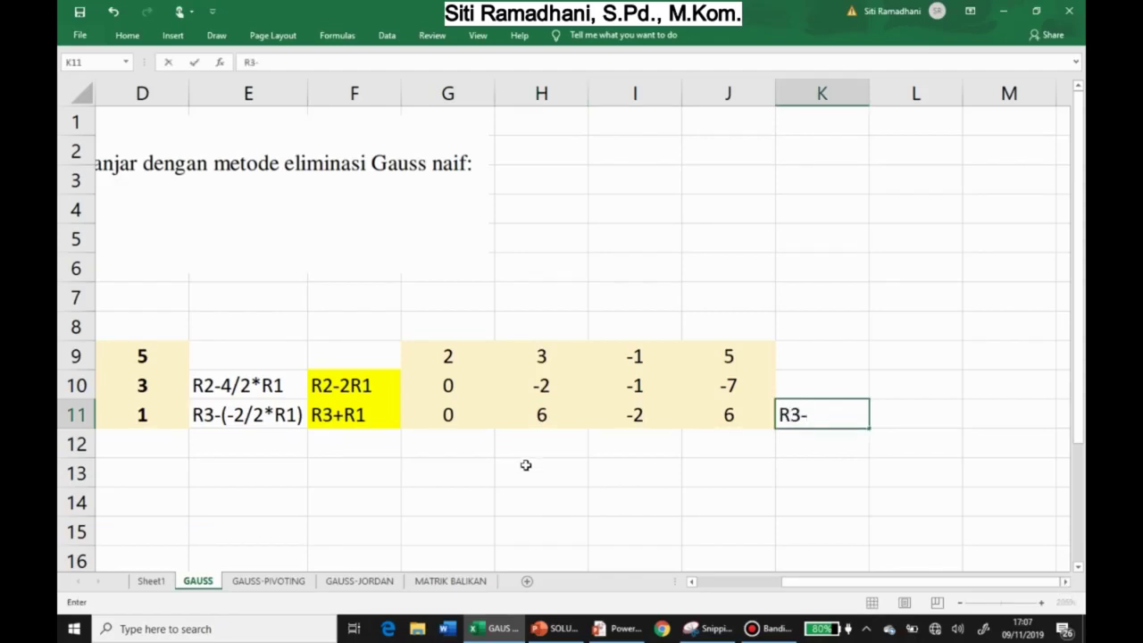
pyautogui.write('6/-')
pyautogui.write('2*R')
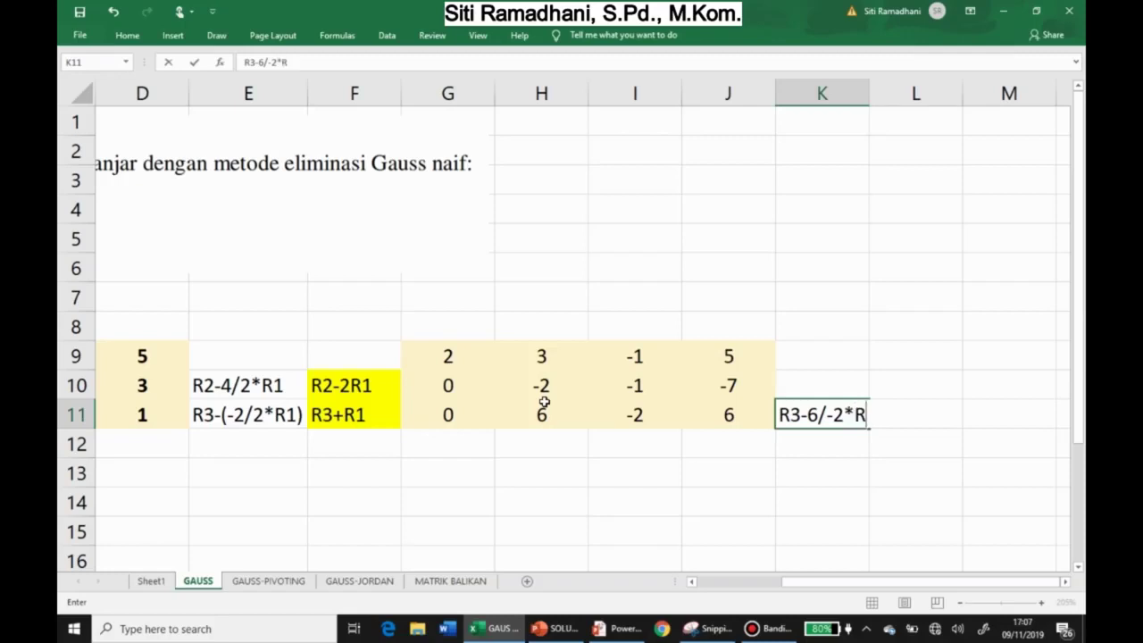
pyautogui.write('2')
# Enclose 6/-2 in parentheses so that K11 reads R3-(6/-2)*R2, and autofit column K to the text.
pyautogui.click(845, 414)
pyautogui.write(')')
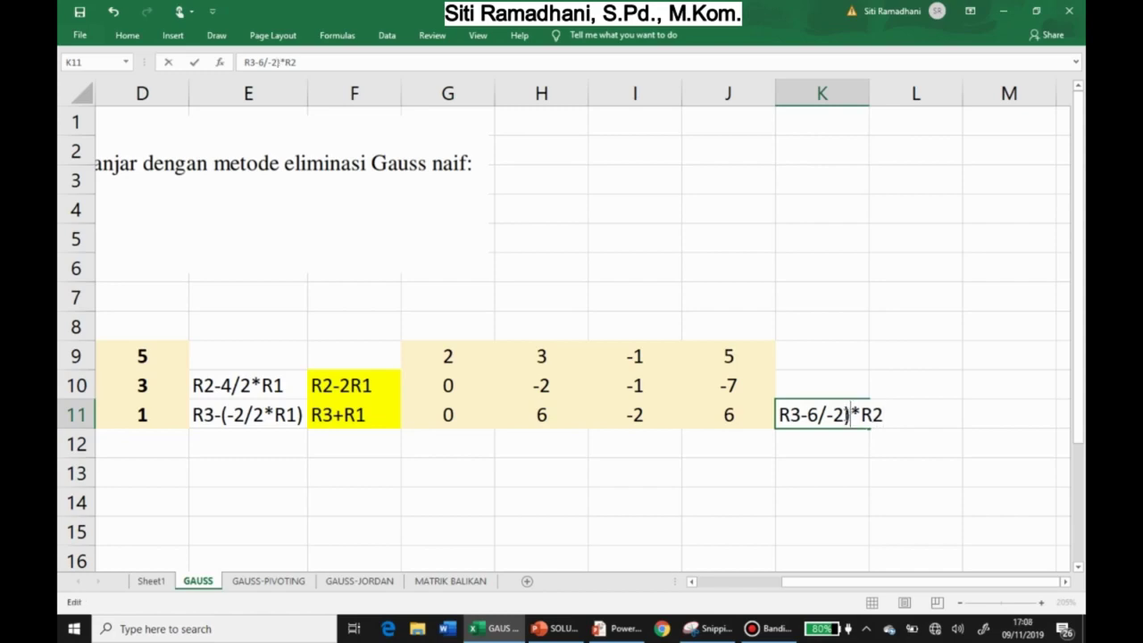
pyautogui.press('Left')
pyautogui.press('Left')
pyautogui.press('Left')
pyautogui.press('Left')
pyautogui.press('Left')
pyautogui.write('(')
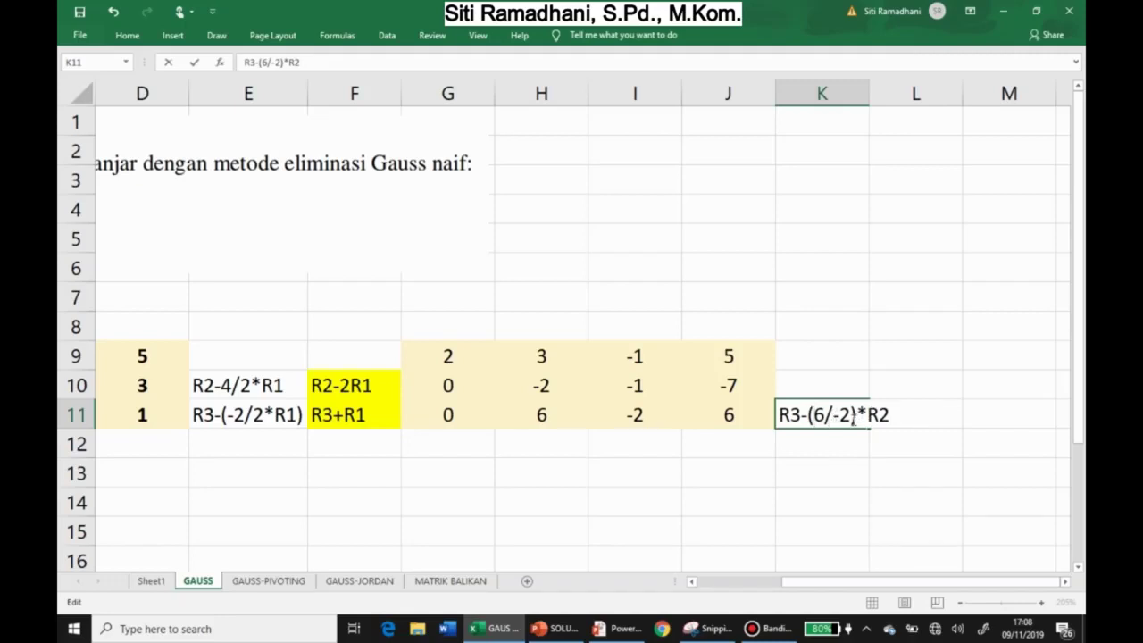
pyautogui.click(905, 436)
pyautogui.click(911, 422)
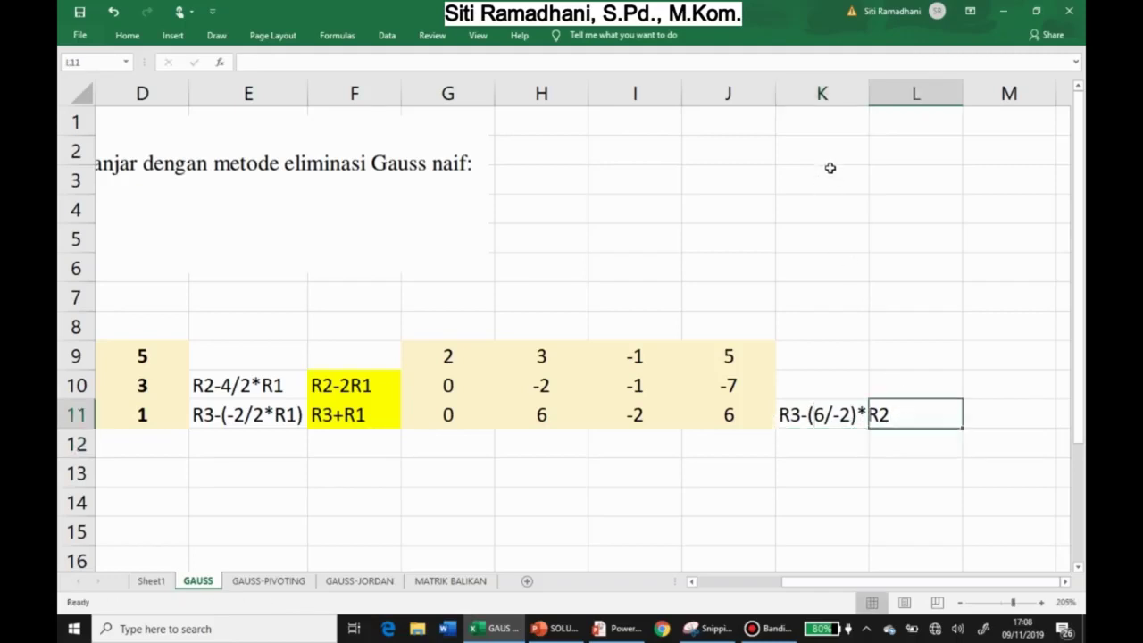
pyautogui.doubleClick(874, 95)
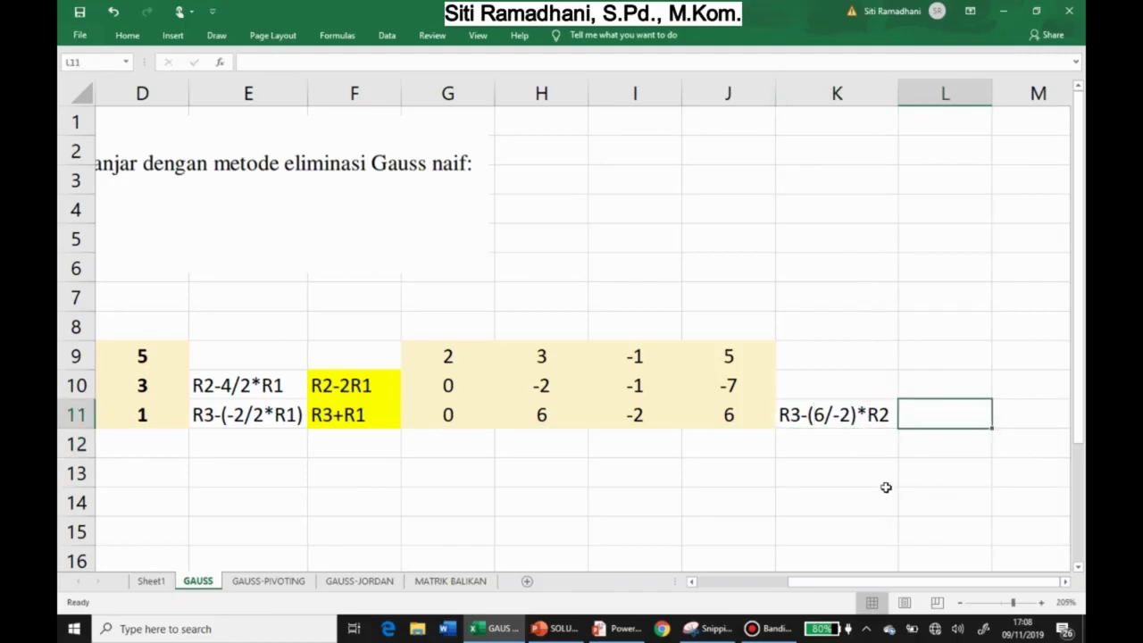
# Write the simplified row operation R3+3R2 in cell L11.
pyautogui.write('R')
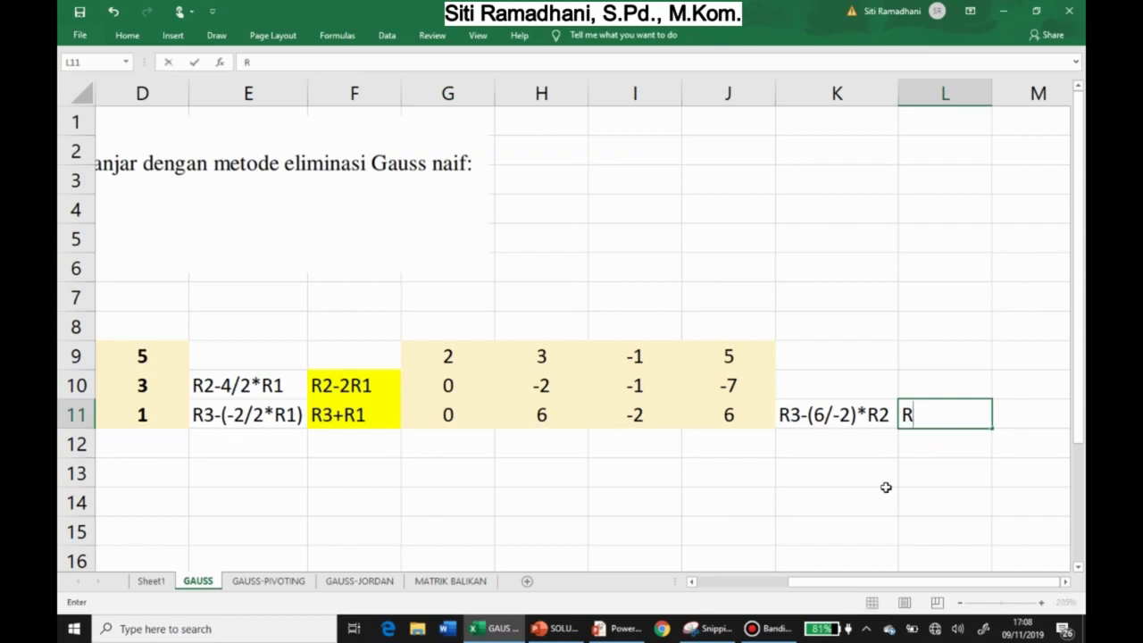
pyautogui.write('3+3R2')
pyautogui.press('Return')
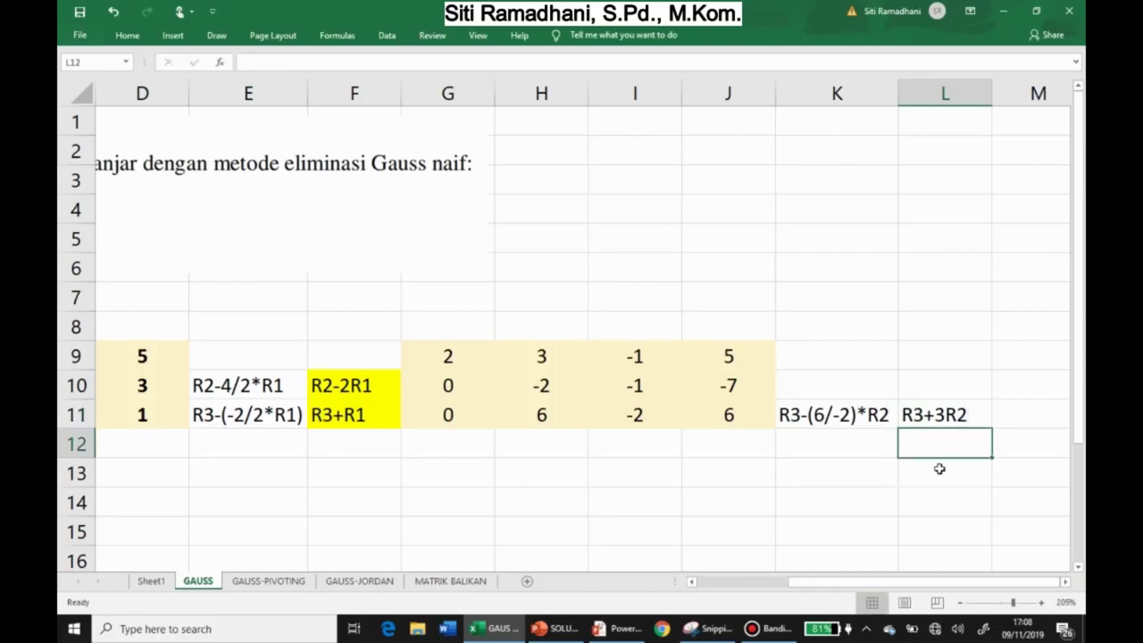
# Highlight the simplified row operation R3+3R2 in cell L11 with a yellow fill.
pyautogui.click(970, 412)
pyautogui.click(125, 36)
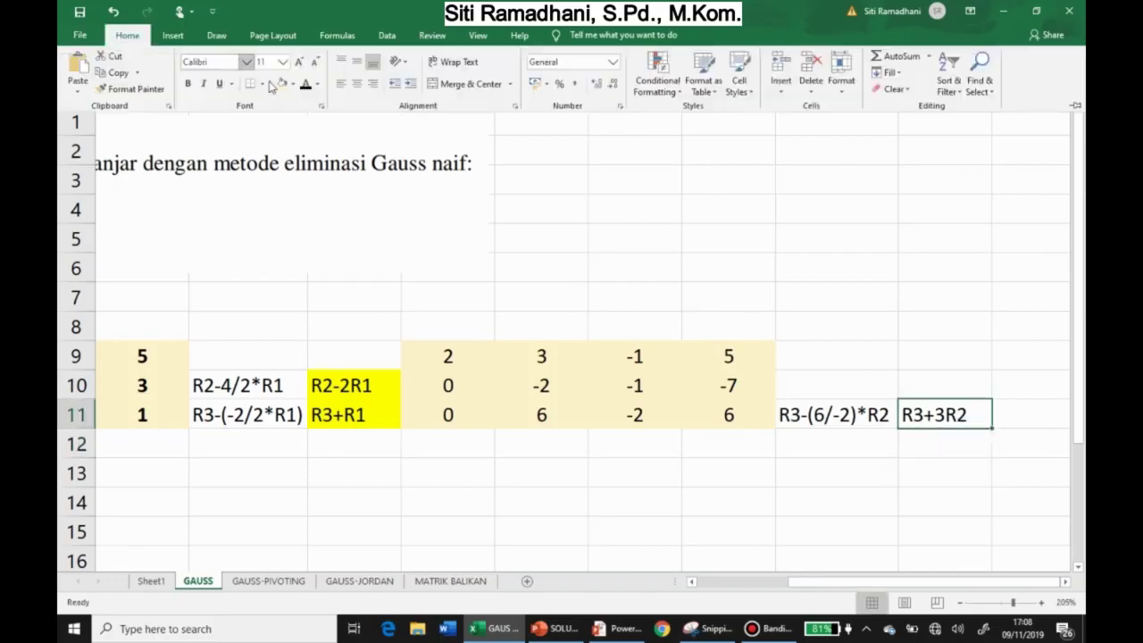
pyautogui.click(292, 84)
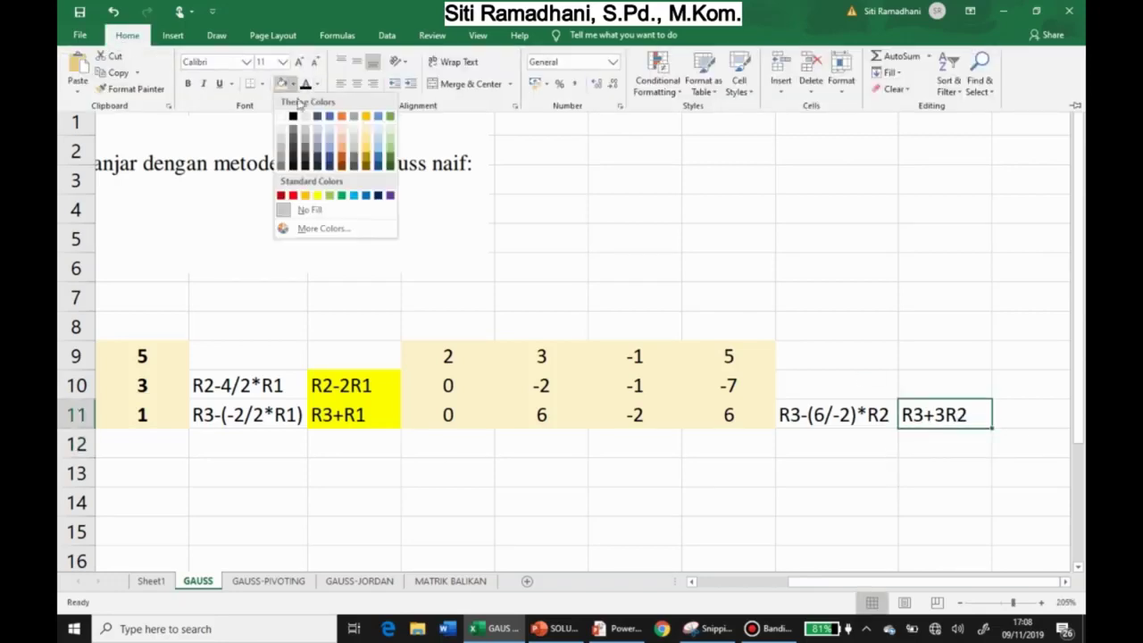
pyautogui.click(320, 201)
# Start the next matrix by entering =G9 in cell M9 and filling the formula across to P9.
pyautogui.click(1066, 582)
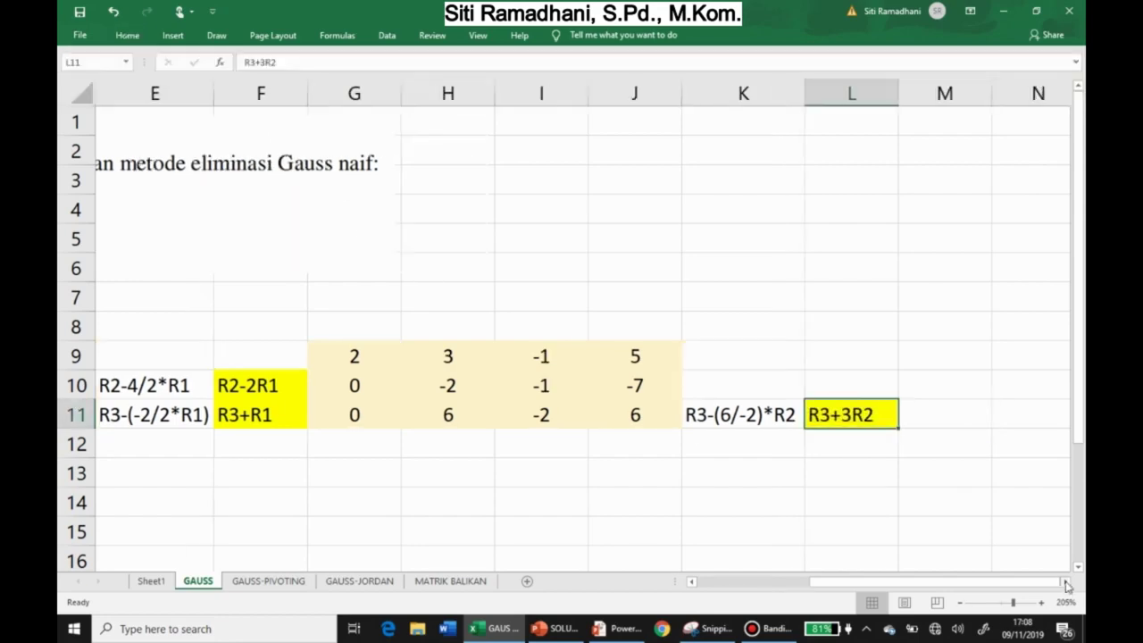
pyautogui.click(1065, 581)
pyautogui.click(1066, 582)
pyautogui.click(723, 358)
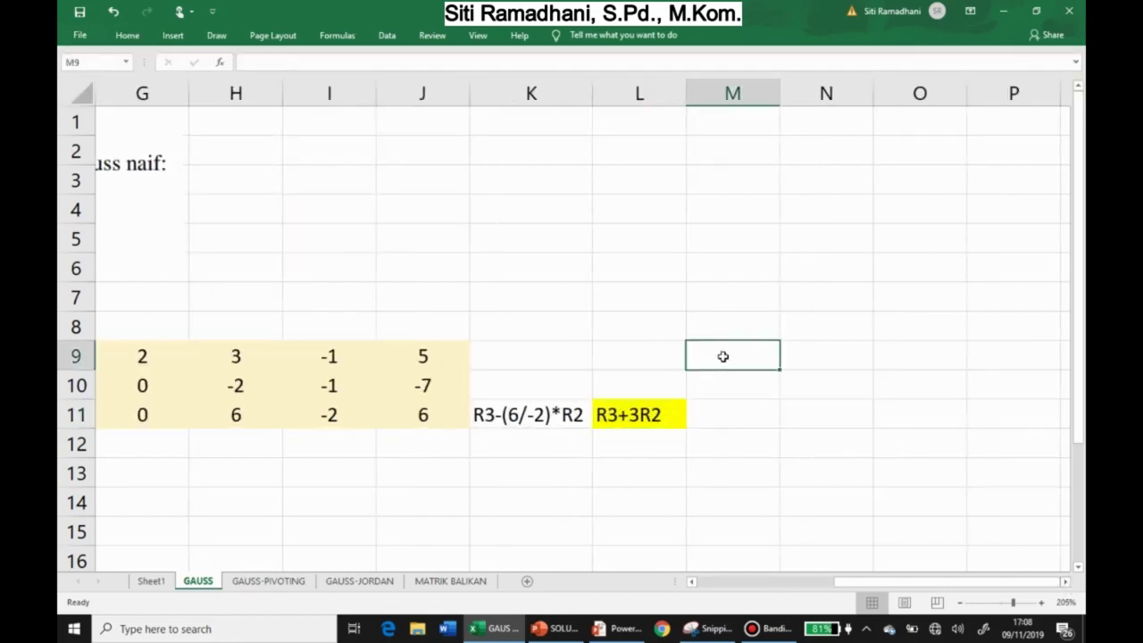
pyautogui.write('=')
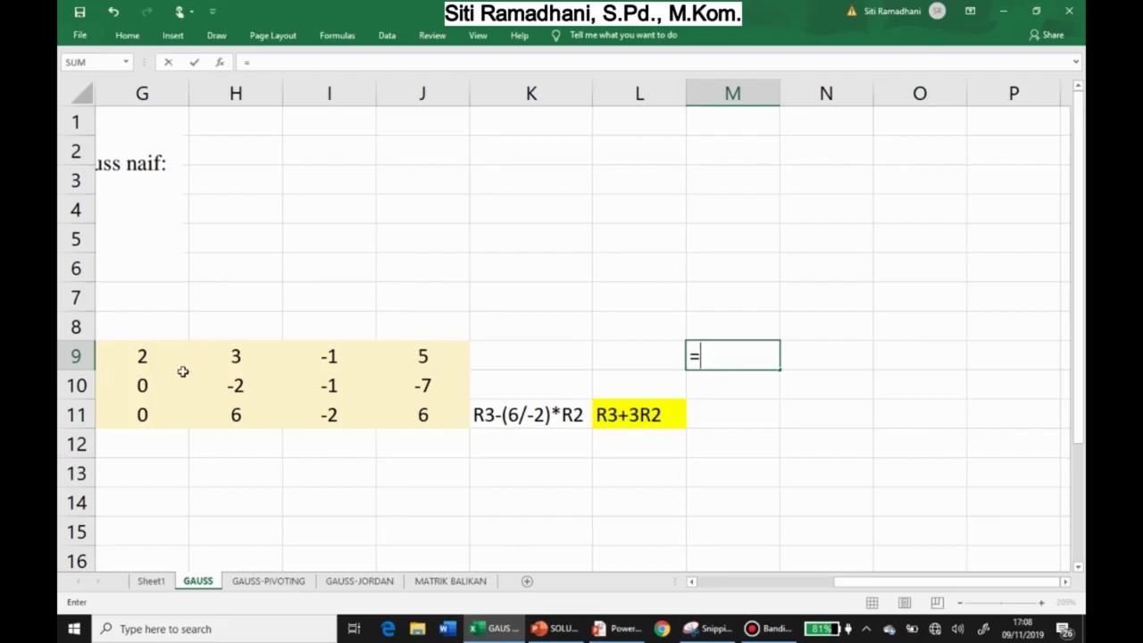
pyautogui.click(134, 358)
pyautogui.press('Return')
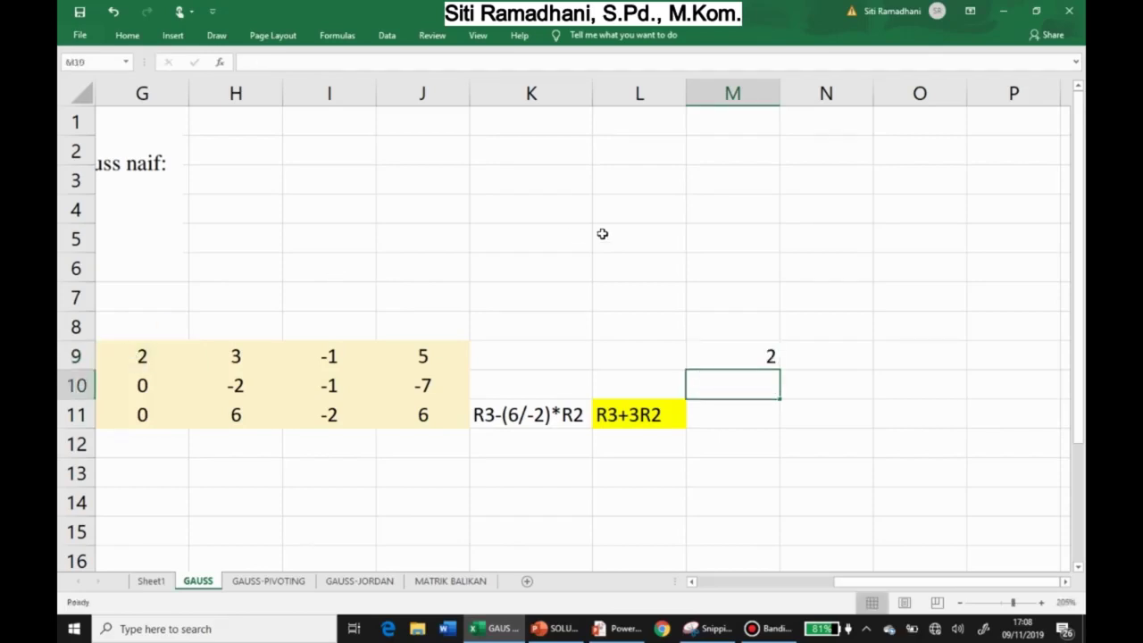
pyautogui.click(768, 362)
pyautogui.moveTo(783, 372); pyautogui.dragTo(1018, 363)
# Carry over the second row unchanged by entering =G10 in cell M10 and filling it across to P10.
pyautogui.click(733, 388)
pyautogui.write('=')
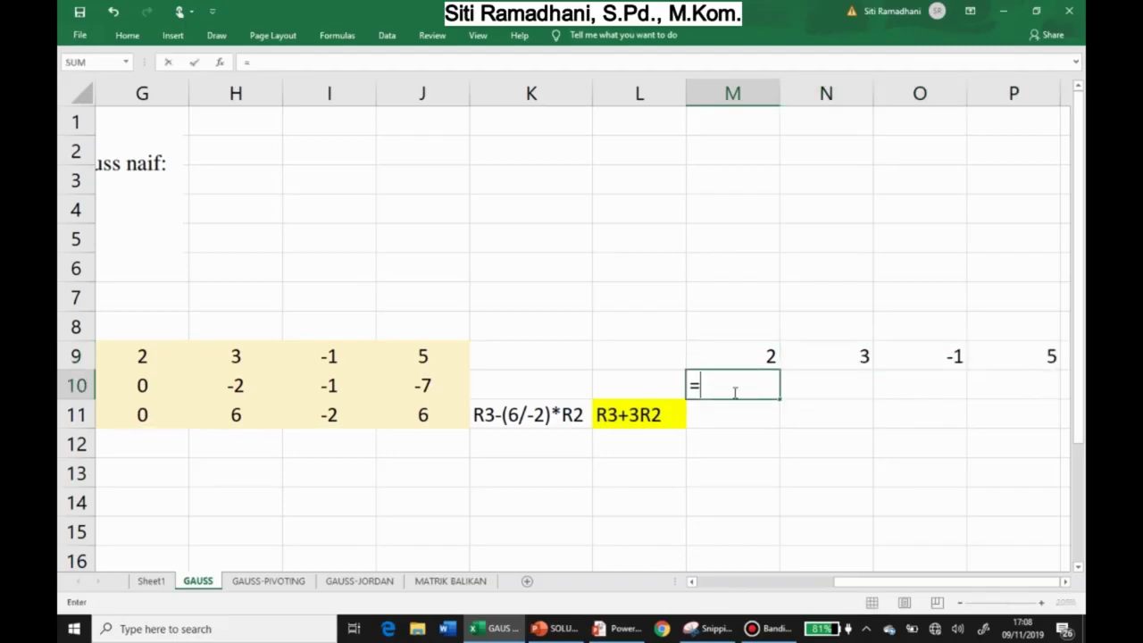
pyautogui.click(133, 393)
pyautogui.press('Return')
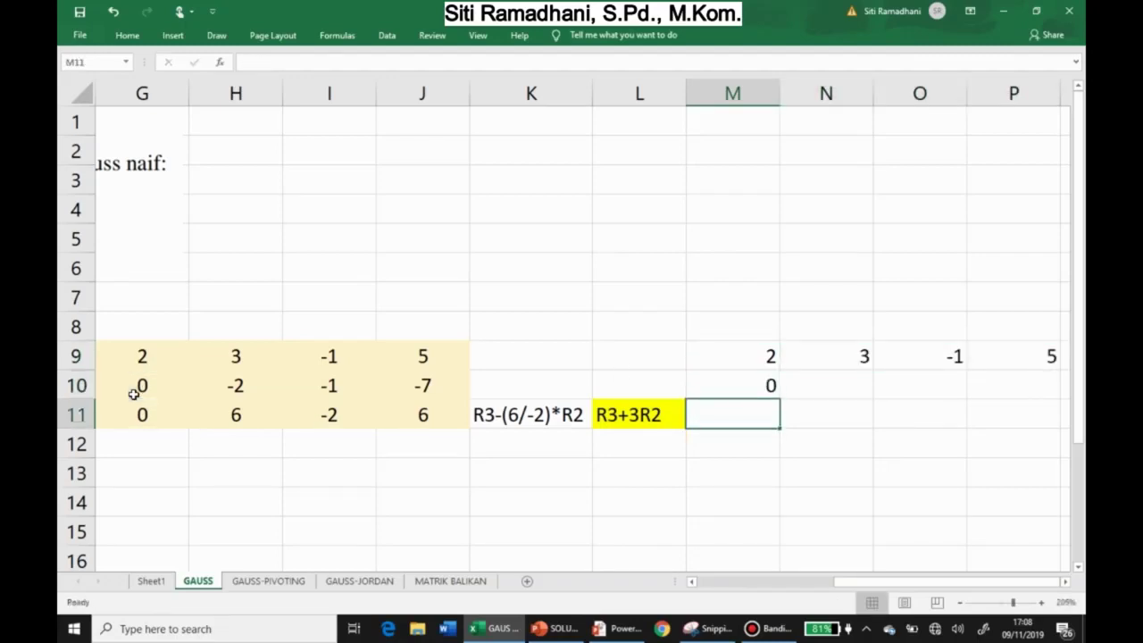
pyautogui.click(774, 384)
pyautogui.moveTo(779, 399); pyautogui.dragTo(1027, 391)
# Compute the new third row with =G11+3*G10 in cell M11 and fill the formula across to P11.
pyautogui.click(747, 409)
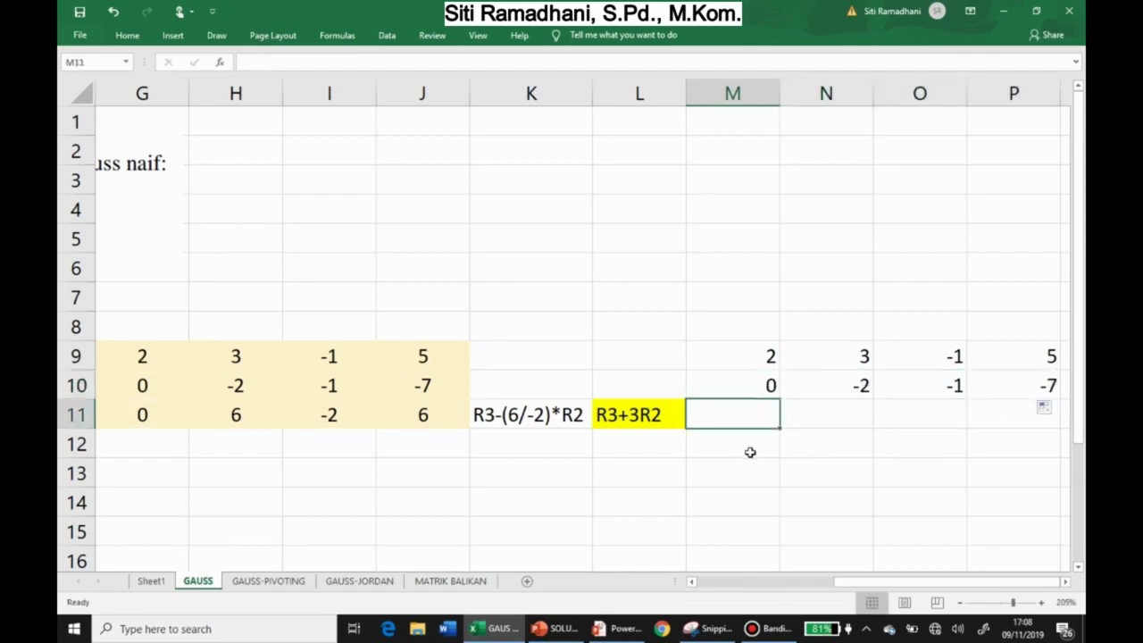
pyautogui.write('=')
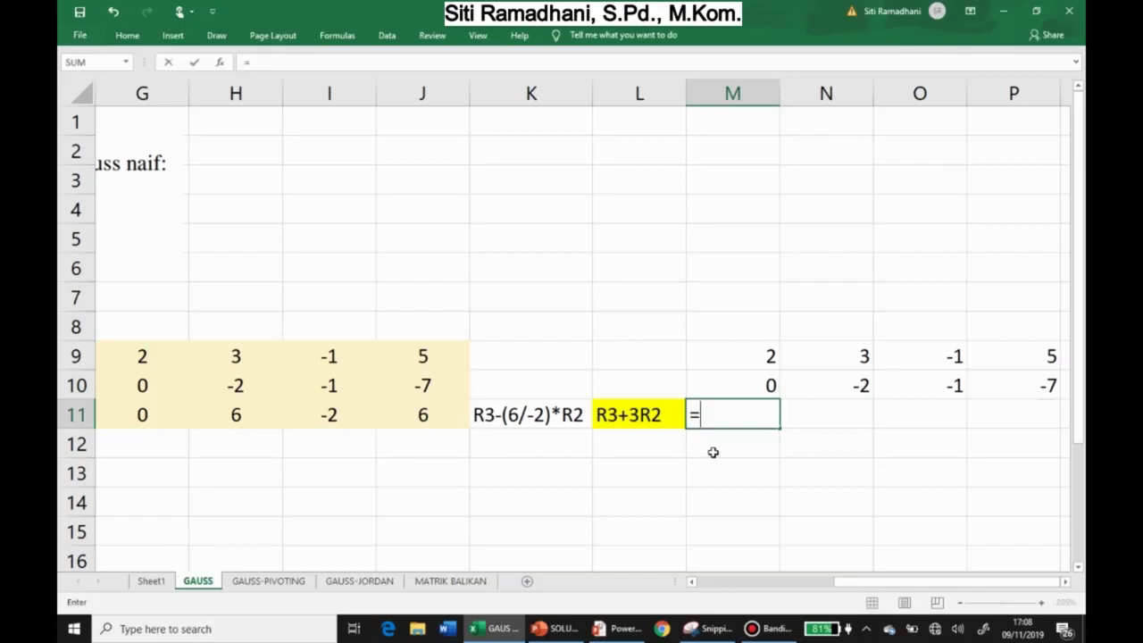
pyautogui.click(130, 421)
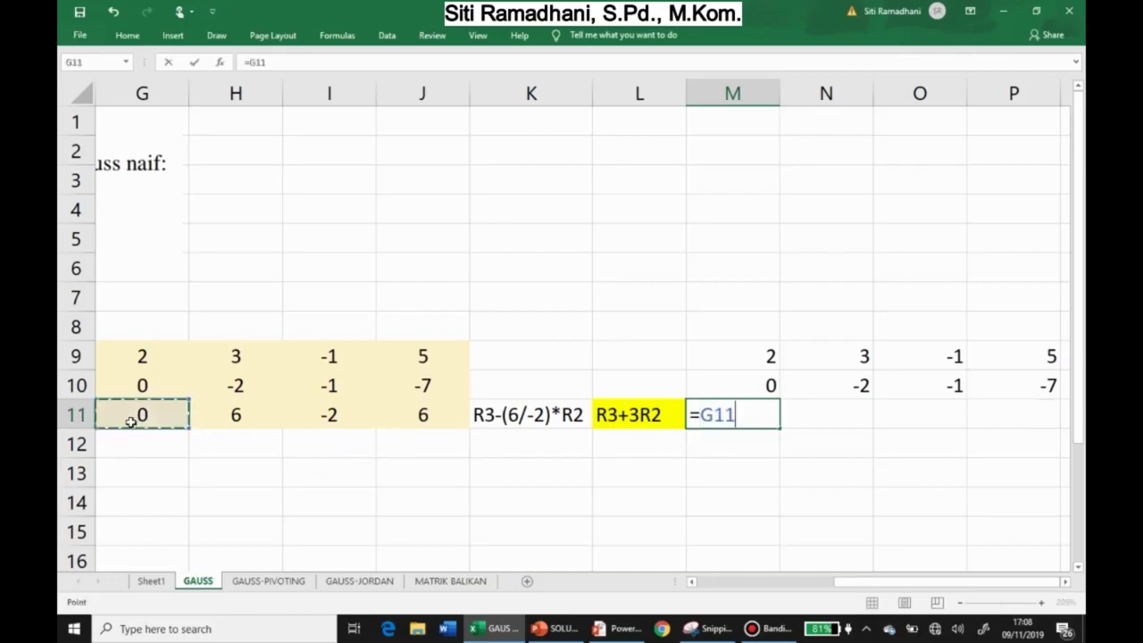
pyautogui.write('+')
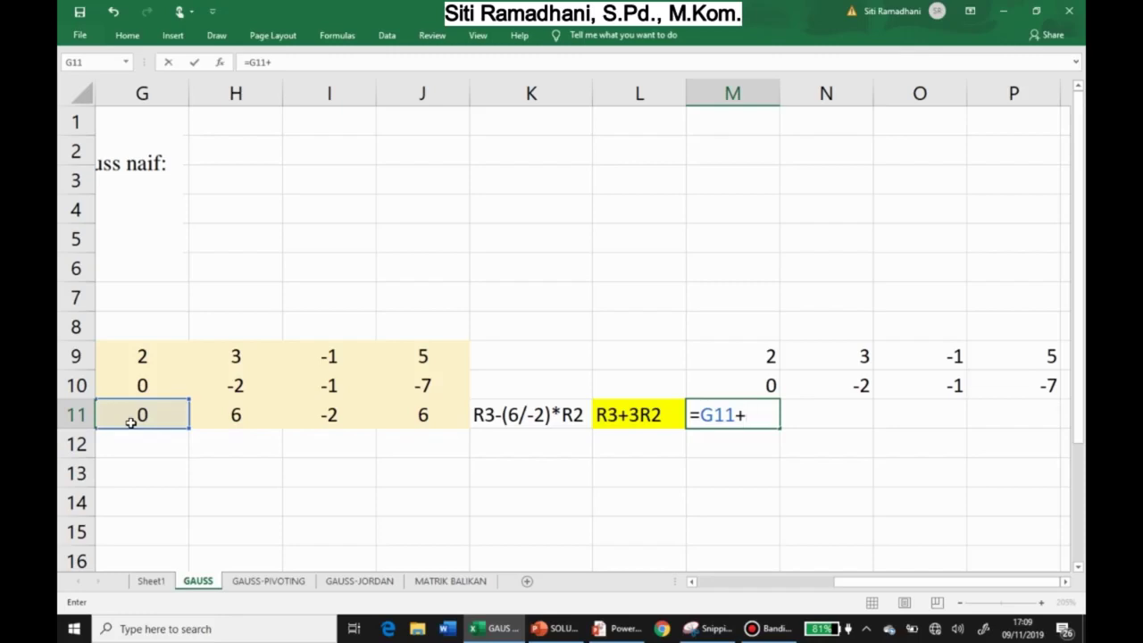
pyautogui.write('3*')
pyautogui.click(144, 385)
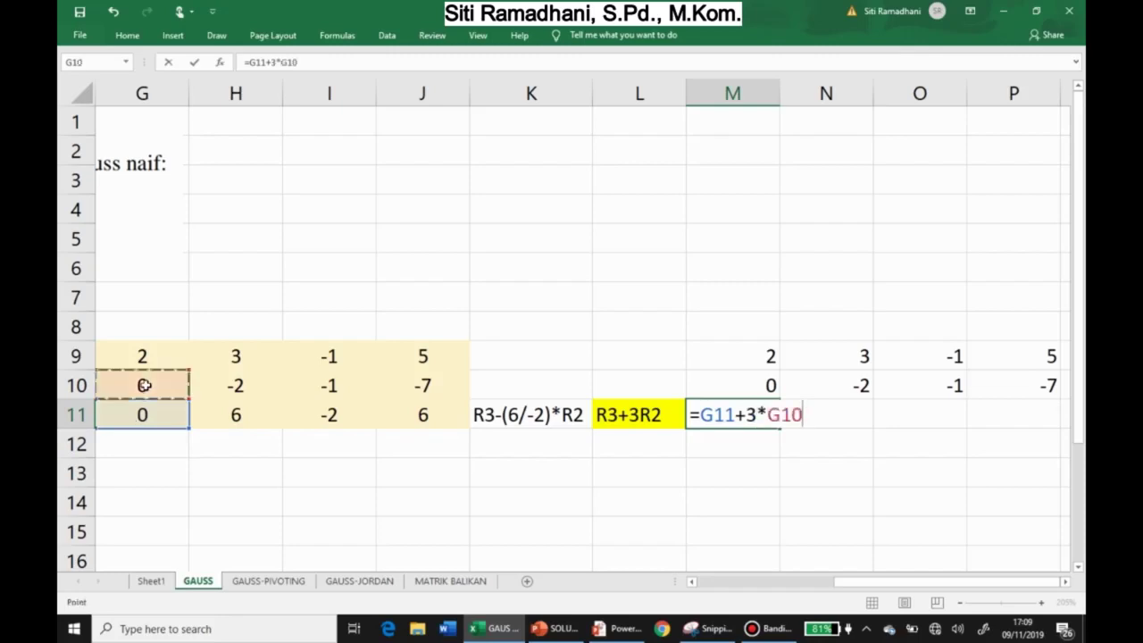
pyautogui.press('Return')
pyautogui.click(759, 412)
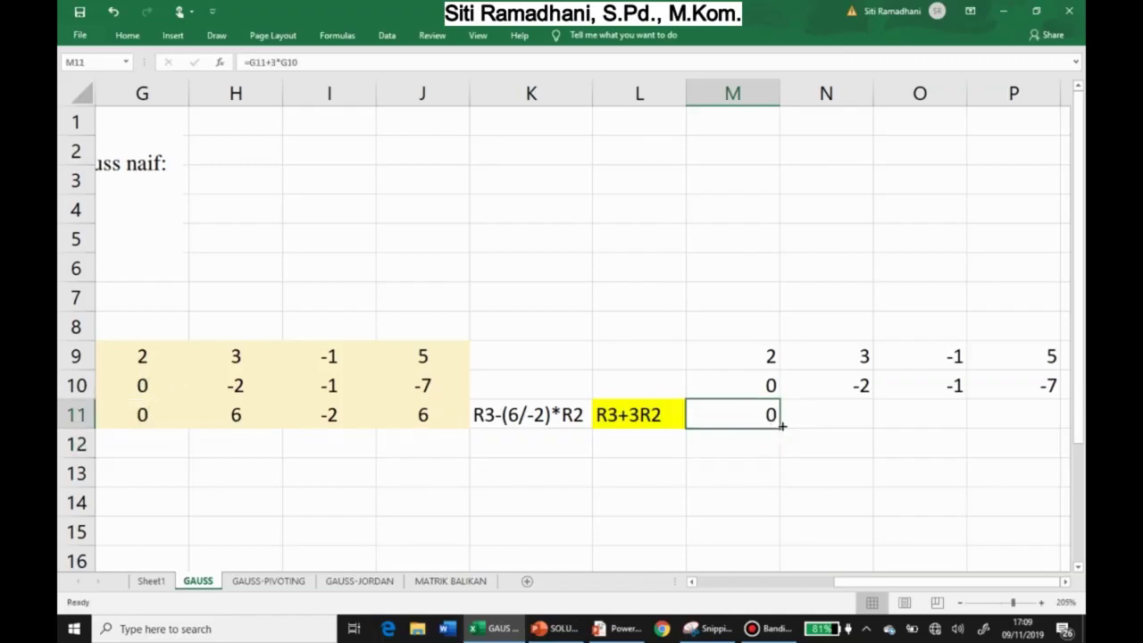
pyautogui.moveTo(782, 426); pyautogui.dragTo(1058, 421)
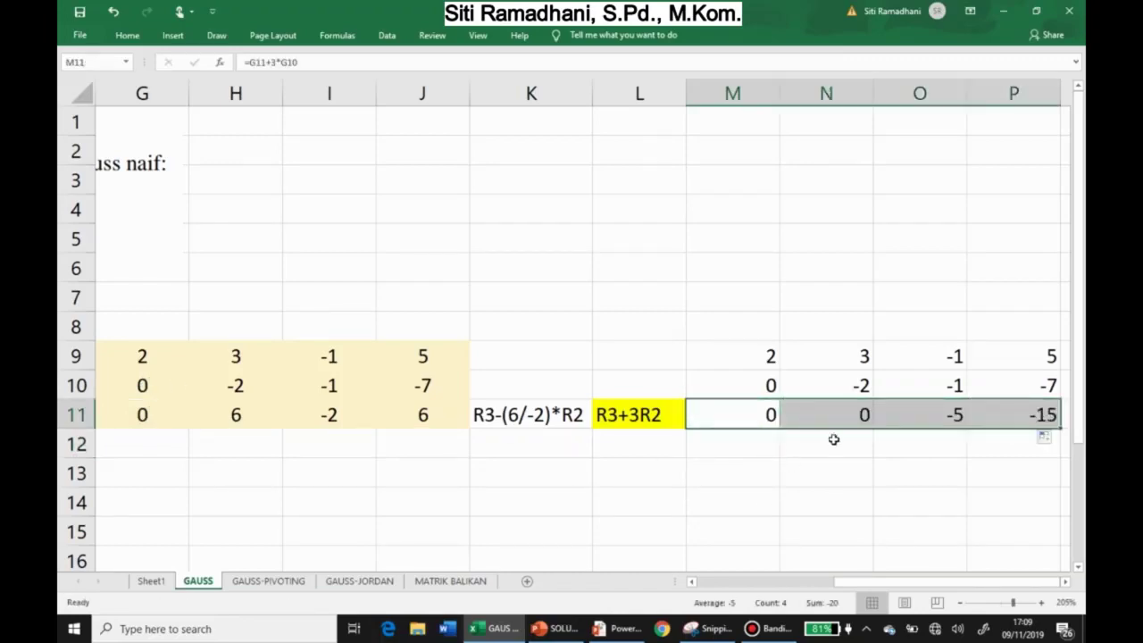
# Select the entries below the diagonal, M10, M11 and N11, to check the upper triangular form.
pyautogui.click(754, 387)
pyautogui.keyDown('ctrl'); pyautogui.click(759, 414); pyautogui.keyUp('ctrl')
pyautogui.keyDown('ctrl'); pyautogui.click(826, 420); pyautogui.keyUp('ctrl')
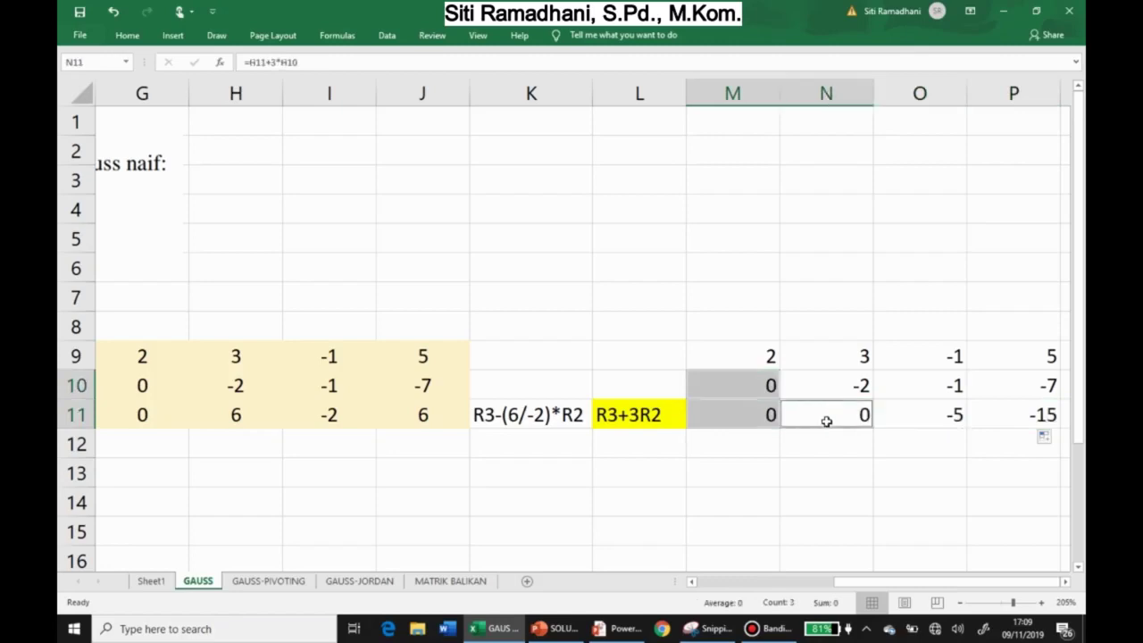
# Fill the matrix in M9:P11 with the same light gold as the previous matrix and centre its values.
pyautogui.click(1068, 582)
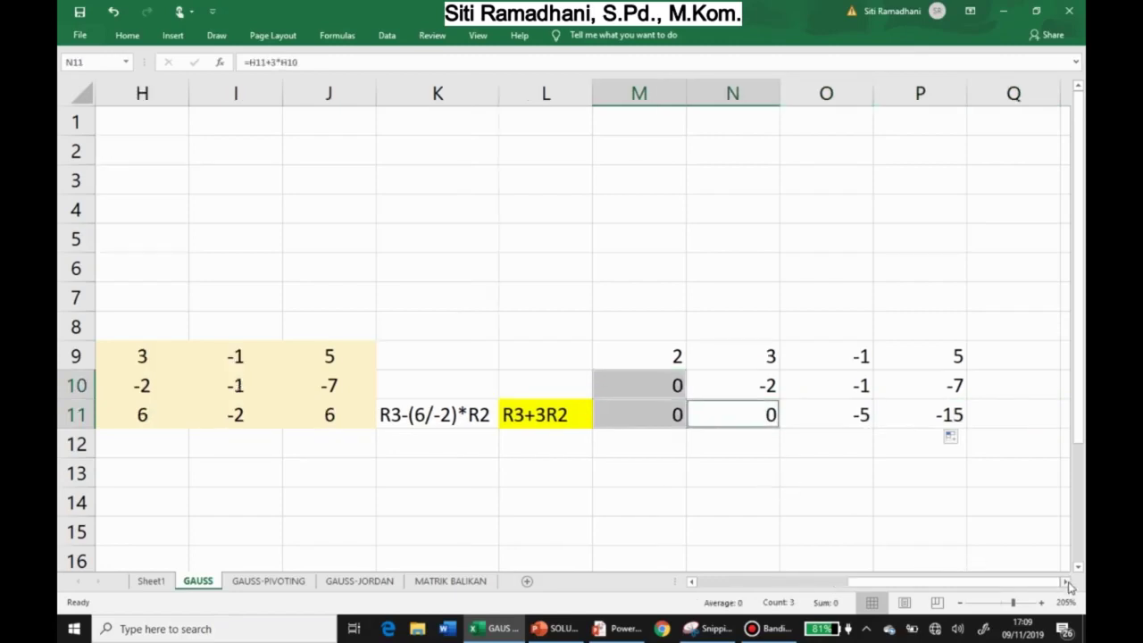
pyautogui.click(1068, 582)
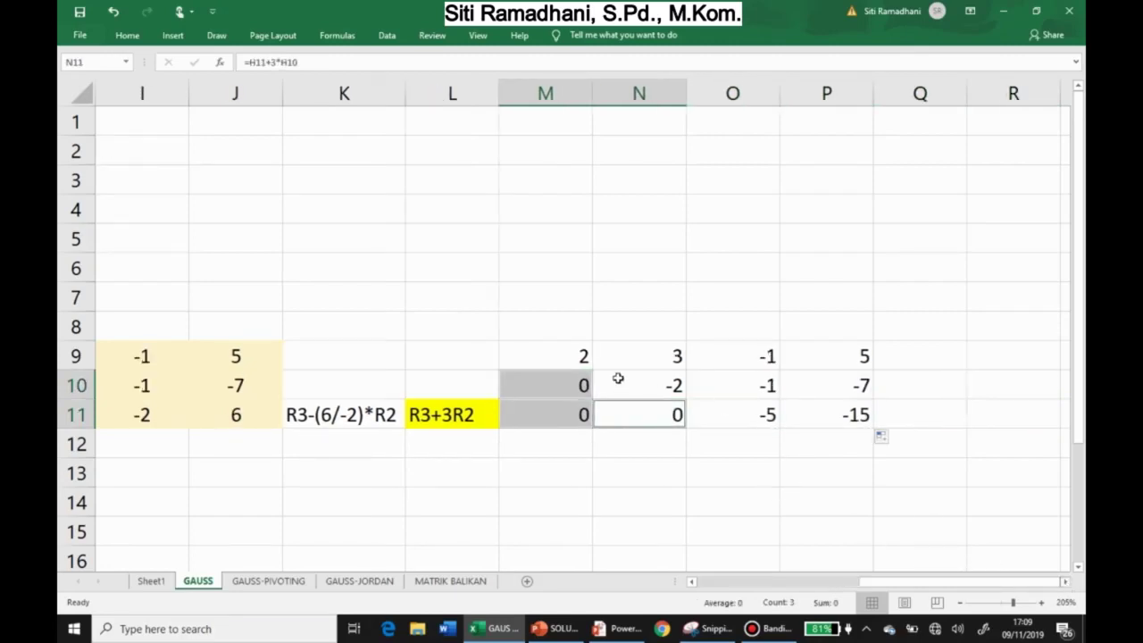
pyautogui.click(568, 361)
pyautogui.keyDown('shift'); pyautogui.click(840, 416); pyautogui.keyUp('shift')
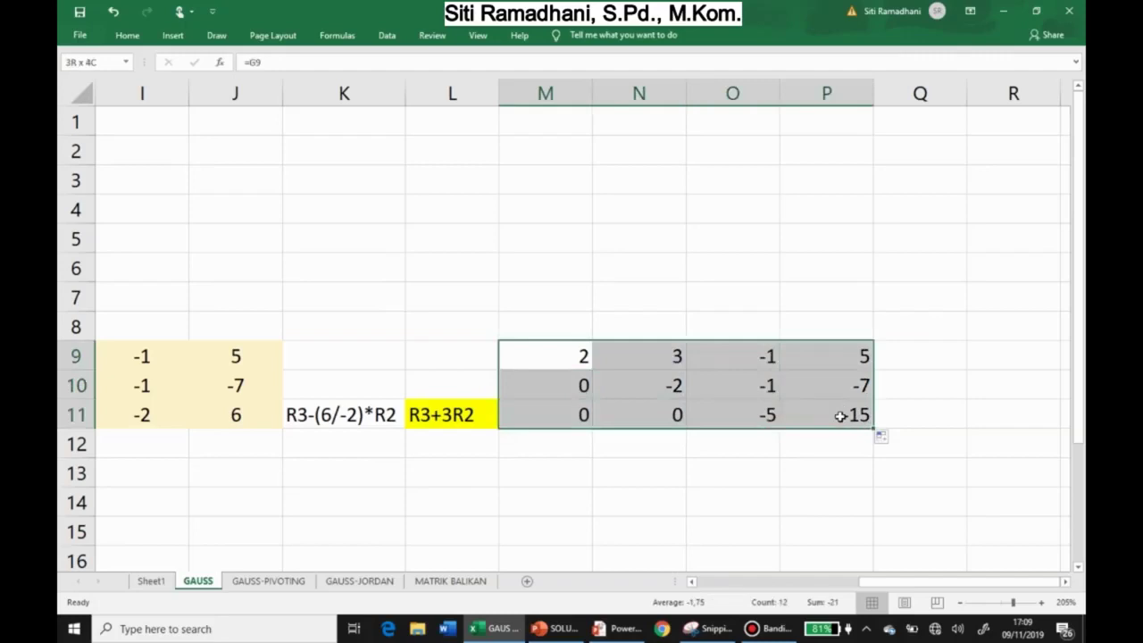
pyautogui.click(127, 36)
pyautogui.click(293, 84)
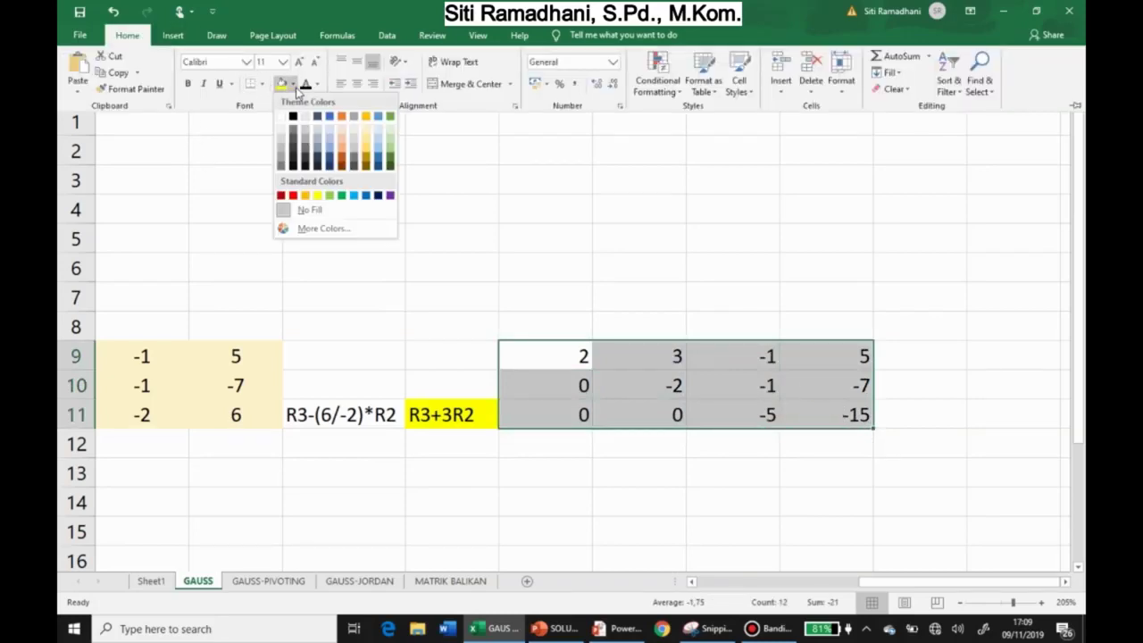
pyautogui.click(364, 130)
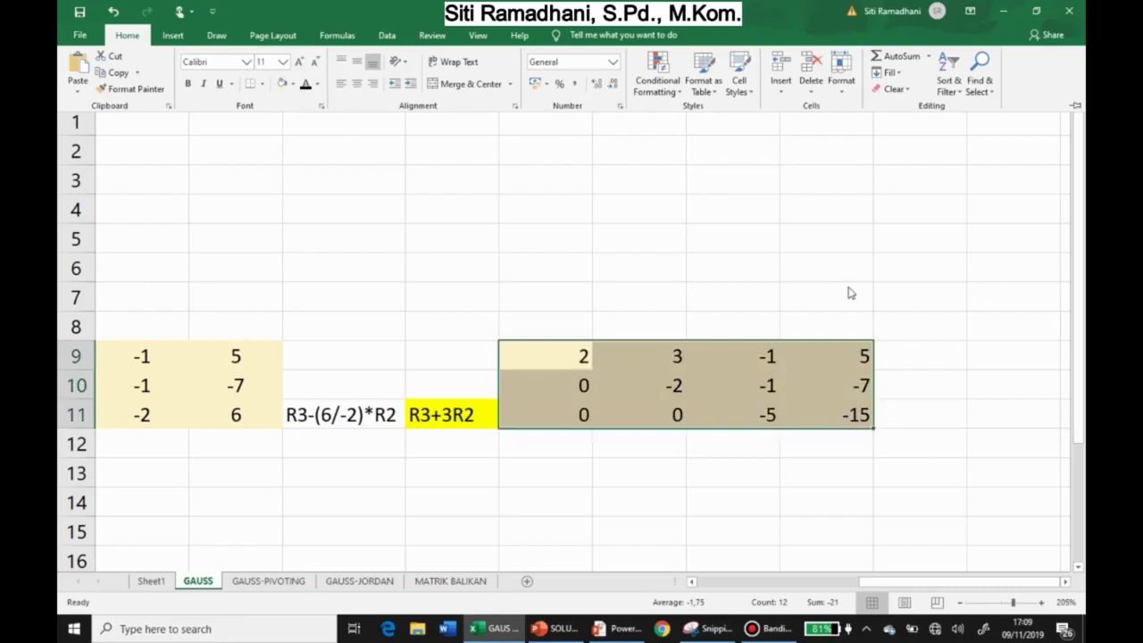
pyautogui.click(357, 83)
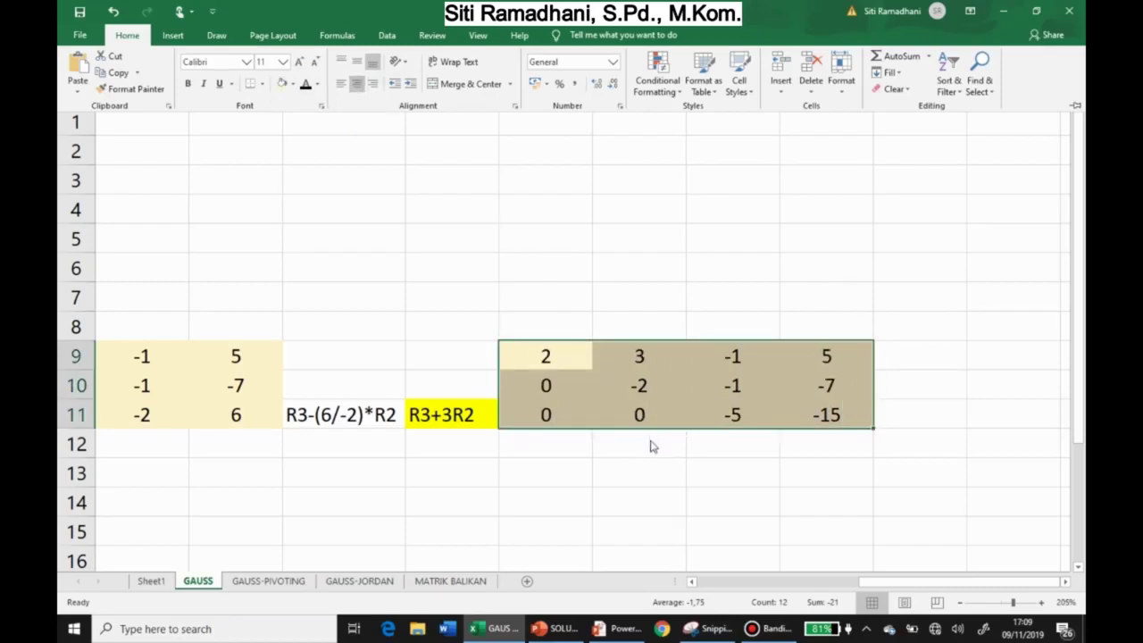
# Examine the first-row entries M9 to P9 and the last pivot O11 of the reduced matrix.
pyautogui.click(552, 357)
pyautogui.click(553, 359)
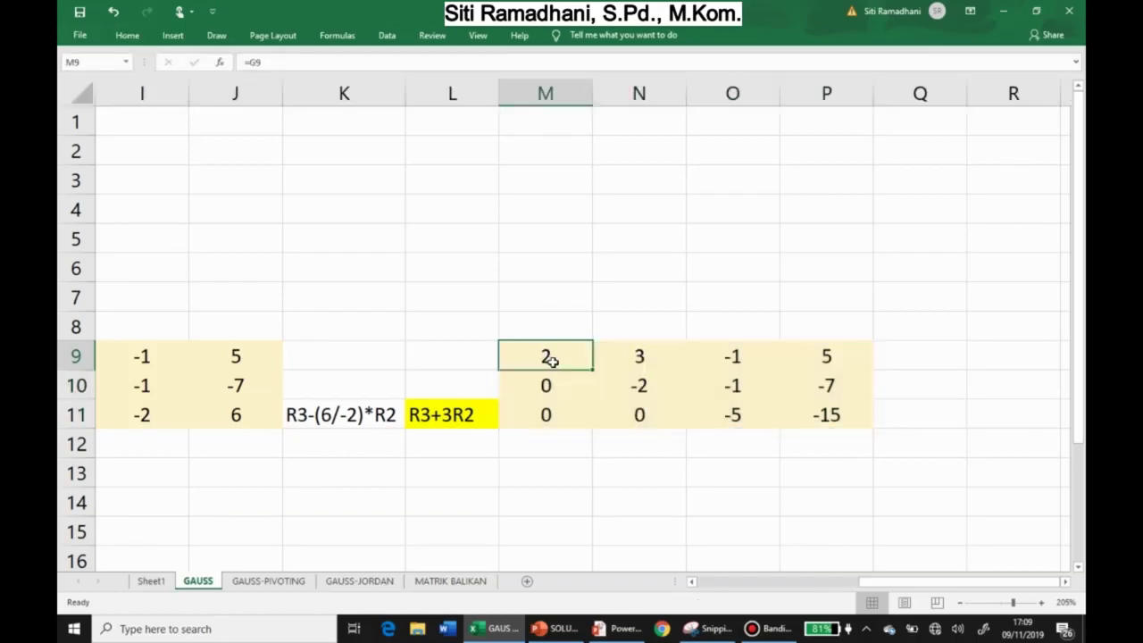
pyautogui.click(630, 358)
pyautogui.click(723, 356)
pyautogui.click(829, 356)
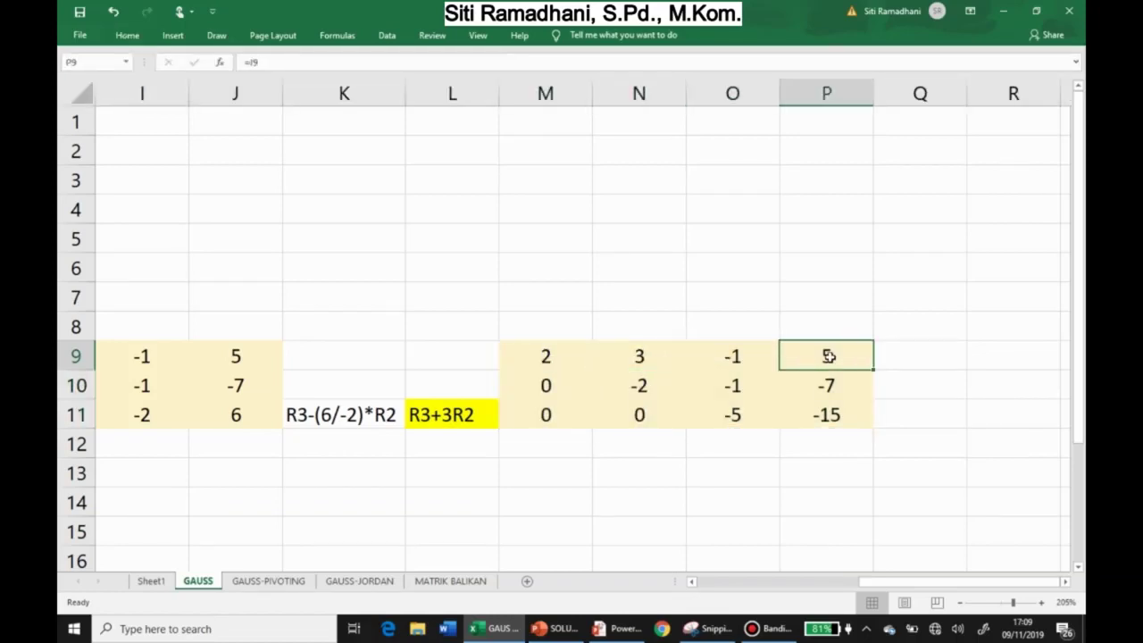
pyautogui.click(737, 419)
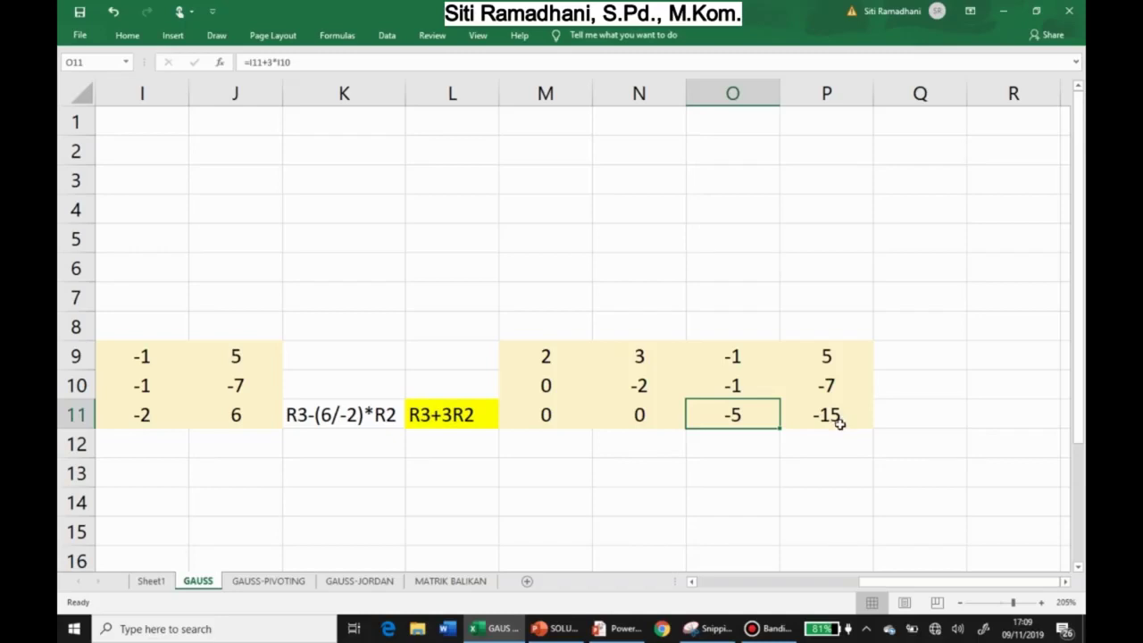
# Switch to the PowerPoint presentation, resume the slide show and advance to the back-substitution slide "Teknik penyulihan mundur".
pyautogui.hotkey('alt', 'Tab')
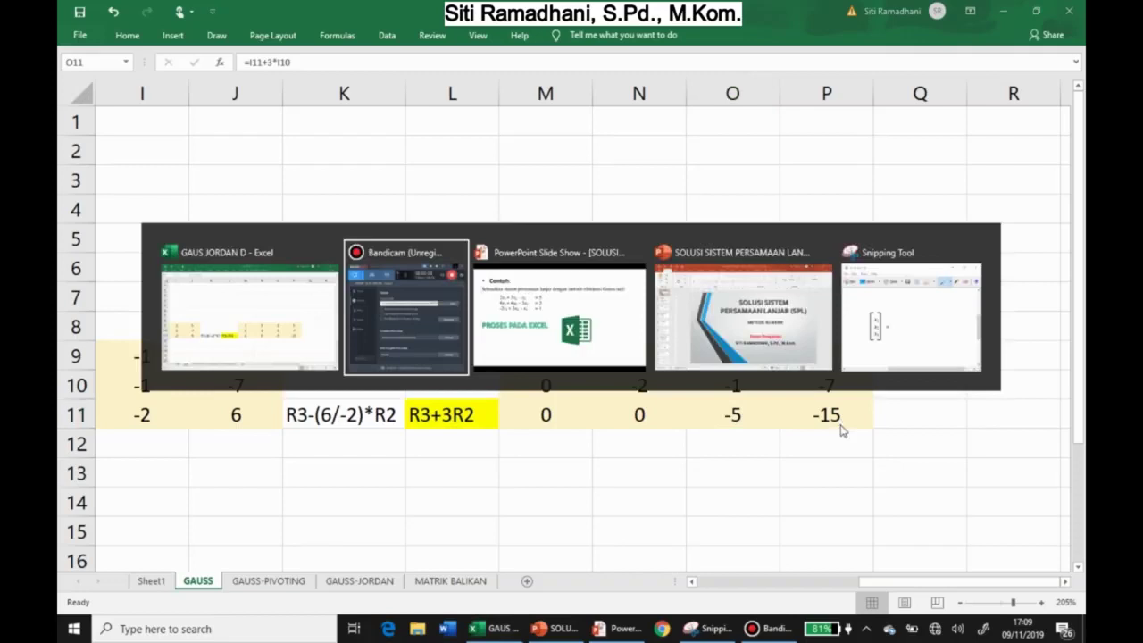
pyautogui.hotkey('alt', 'Tab')
pyautogui.hotkey('alt', 'Tab')
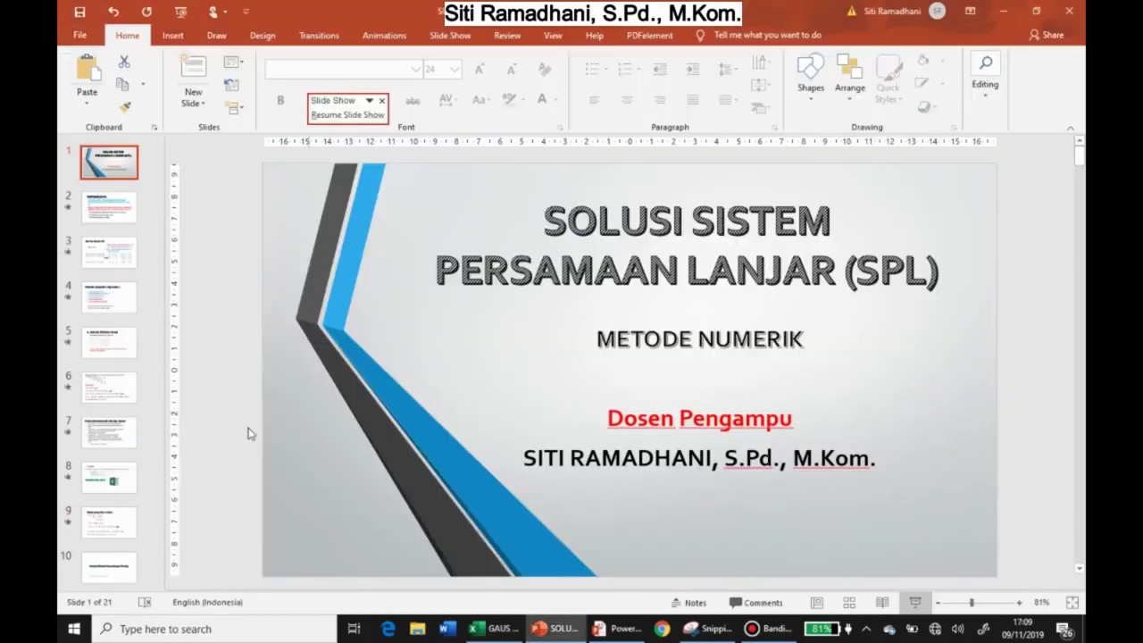
pyautogui.click(348, 114)
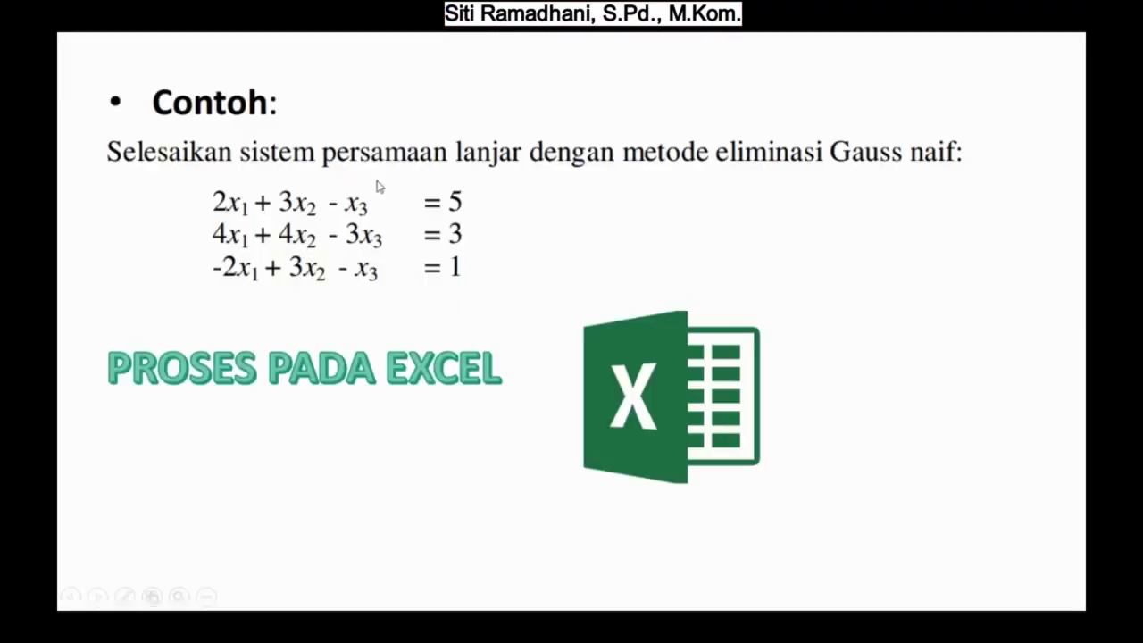
pyautogui.click(457, 378)
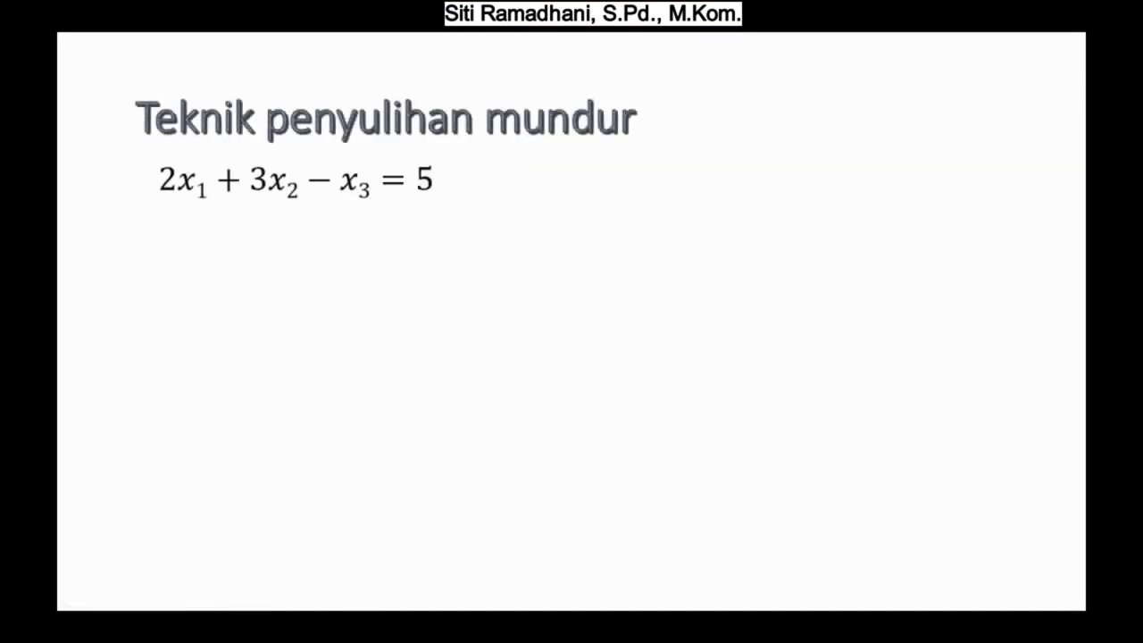